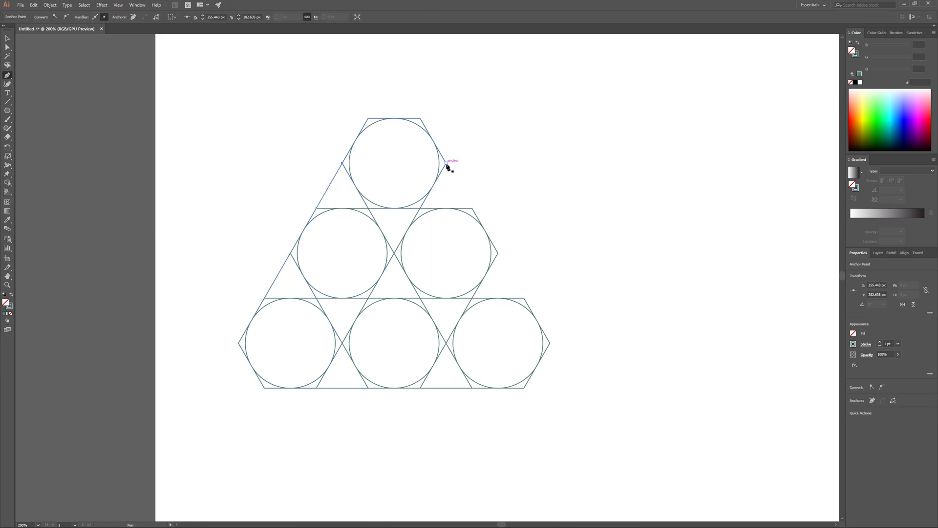
Step: Merge the regions of the hexagon and circle grid into six interlocking rounded shapes with the Shape Builder tool
key("shift+m")
left_click_drag(294, 253, 298, 316)
left_click_drag(418, 385, 489, 350)
mouse_move(525, 304)
left_mouse_down()
mouse_move(430, 294)
mouse_move(399, 254)
left_mouse_up()
mouse_move(471, 210)
left_mouse_down()
mouse_move(418, 156)
mouse_move(391, 201)
left_mouse_up()
left_click_drag(345, 179, 338, 333)
mouse_move(315, 384)
left_mouse_down()
mouse_move(340, 383)
mouse_move(394, 288)
left_mouse_up()
key("v")
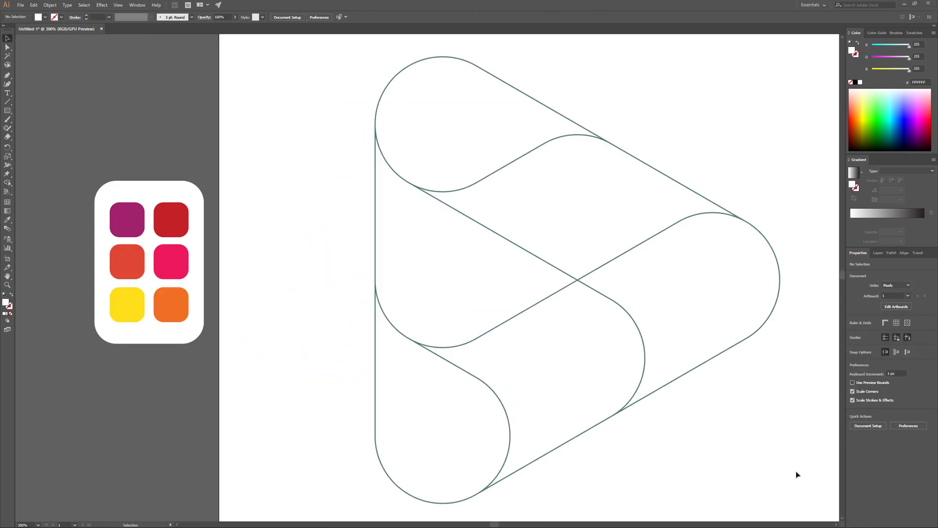
Step: Fill the six logo shapes with the purple, coral, yellow, orange, pink and dark red colours sampled from the palette
left_click(127, 220)
left_click(127, 262)
left_click(127, 304)
left_click(547, 454, "ctrl")
left_click(181, 304)
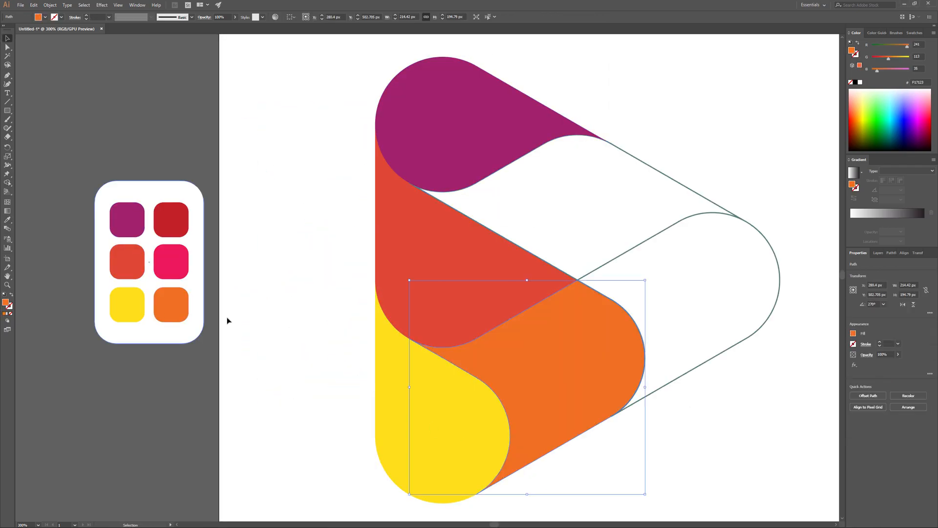
left_click(684, 374, "ctrl")
left_click(171, 261)
left_click(660, 171, "ctrl")
left_click(171, 219)
left_click_drag(494, 411, 230, 141)
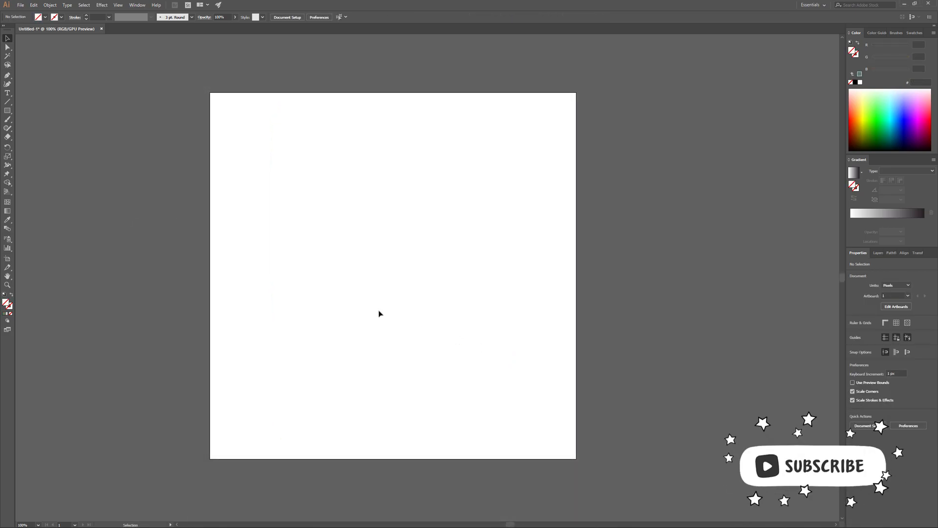
Step: Draw a hexagon about 142 px wide and 123 px high in the artboard's left half, with a stroke and no fill
right_click(7, 111)
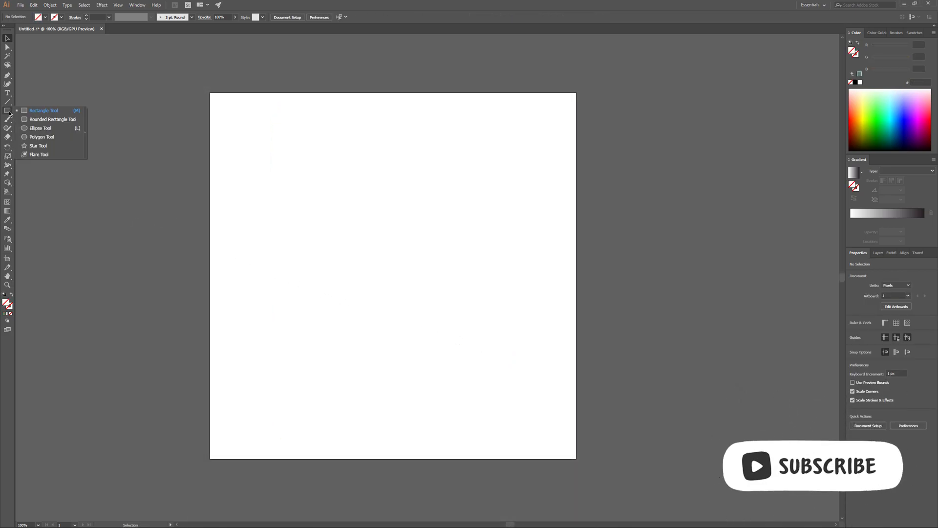
left_click(61, 136)
mouse_move(249, 286)
left_mouse_down()
mouse_move(262, 309)
mouse_move(294, 305)
left_mouse_up()
key("shift+x")
key("v")
left_click(318, 325)
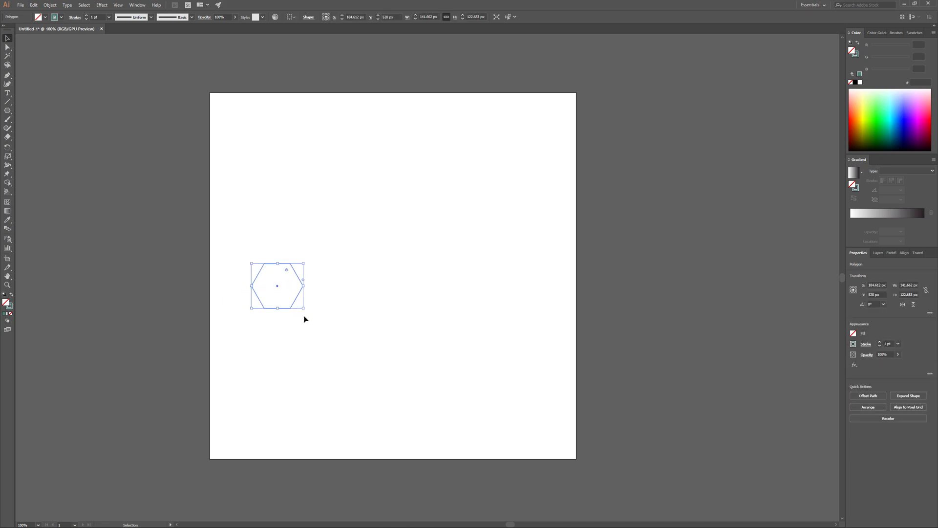
Step: Duplicate the hexagon twice to its right, touching corner to corner, to make a row of three
left_click_drag(295, 301, 346, 305)
left_click(373, 323)
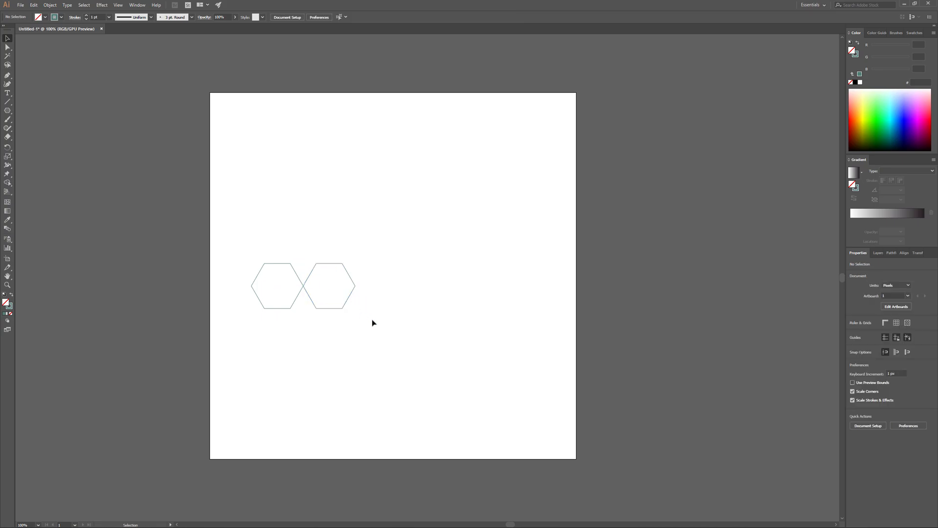
left_click(352, 300)
left_click_drag(350, 298, 402, 302)
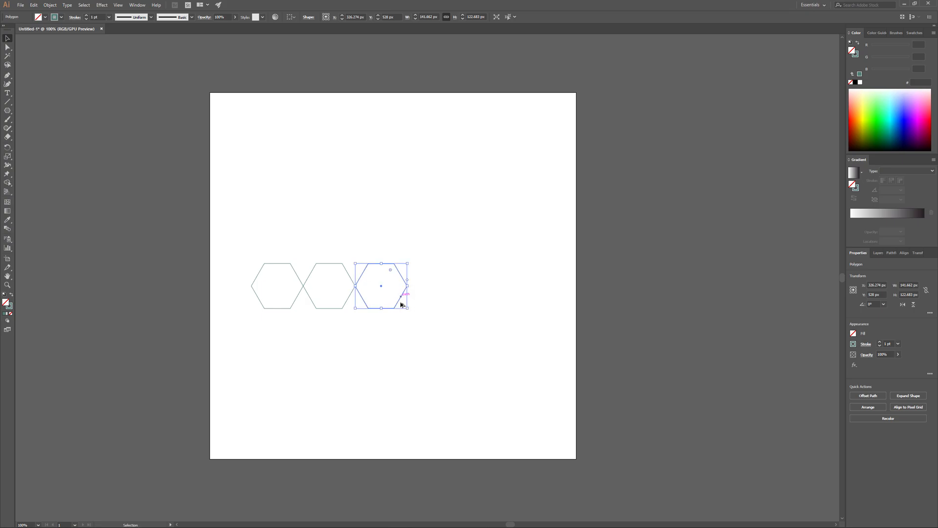
left_click(415, 342)
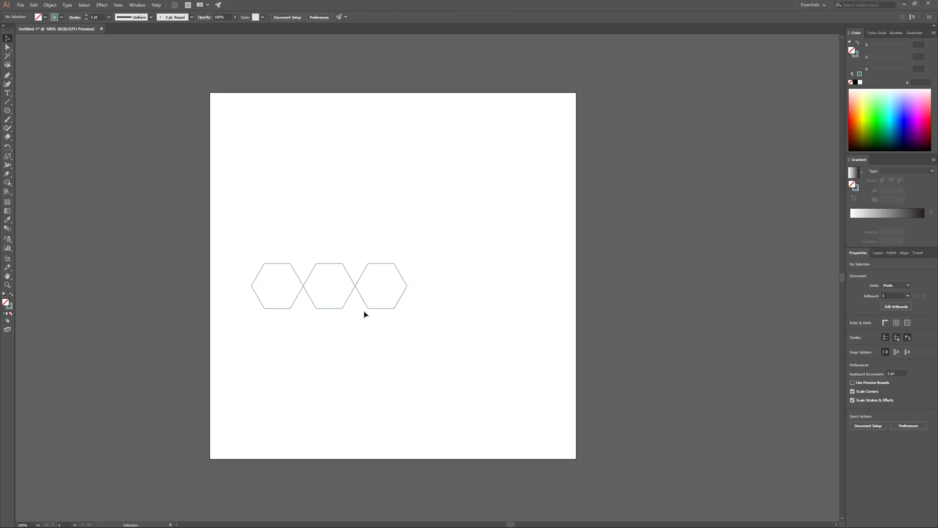
Step: Duplicate two hexagons of the row upward and centre the pair on the row's upper edge as a second row
scroll(355, 298, "up", 2)
left_click_drag(362, 347, 420, 361)
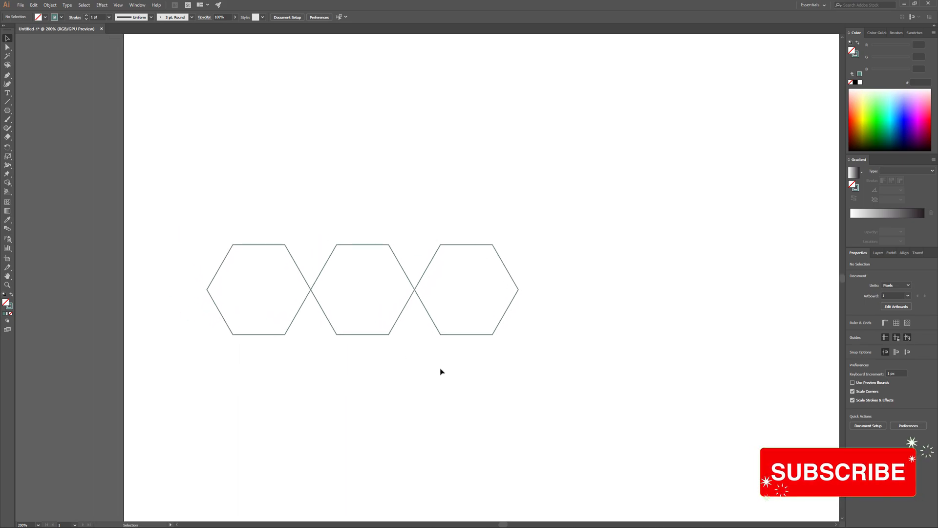
left_click_drag(507, 360, 384, 241)
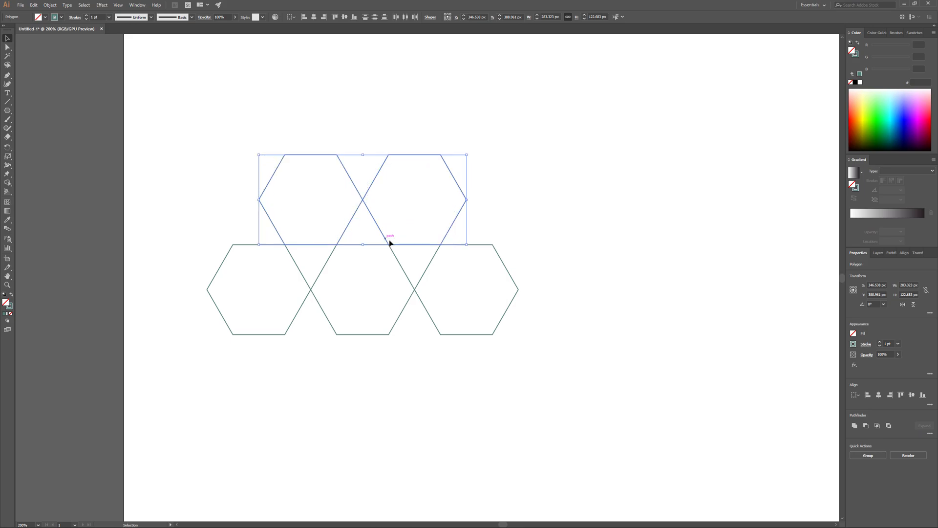
left_click(564, 319)
Step: Duplicate one second-row hexagon upward and centre it on that row as the apex of the triangle
left_click_drag(535, 324, 573, 387)
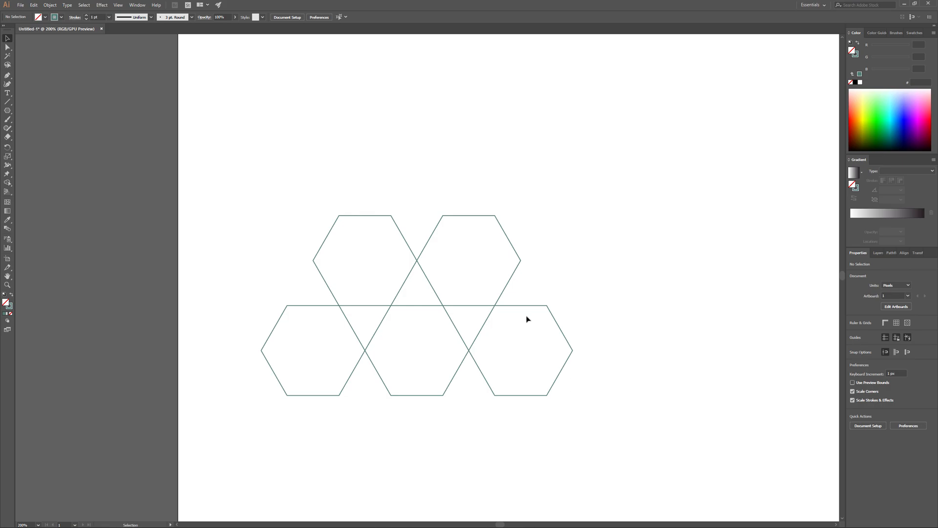
left_click(507, 290)
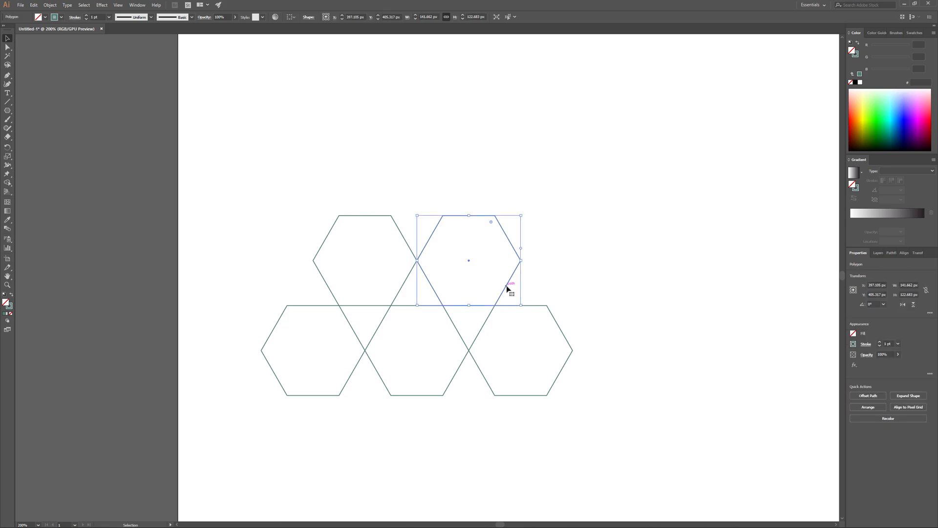
left_click_drag(506, 289, 450, 209)
left_click(595, 258)
left_click_drag(638, 304, 622, 299)
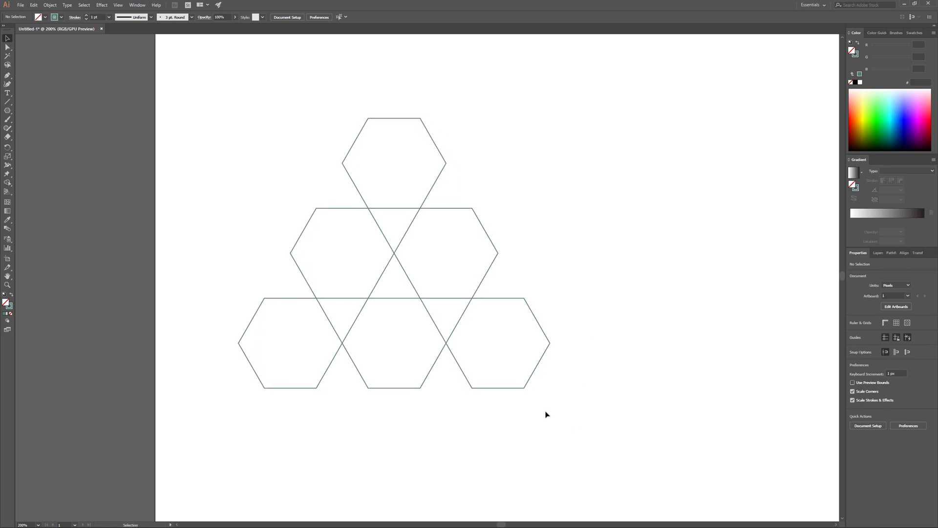
Step: Group all six hexagons of the triangular arrangement
left_click_drag(551, 412, 226, 149)
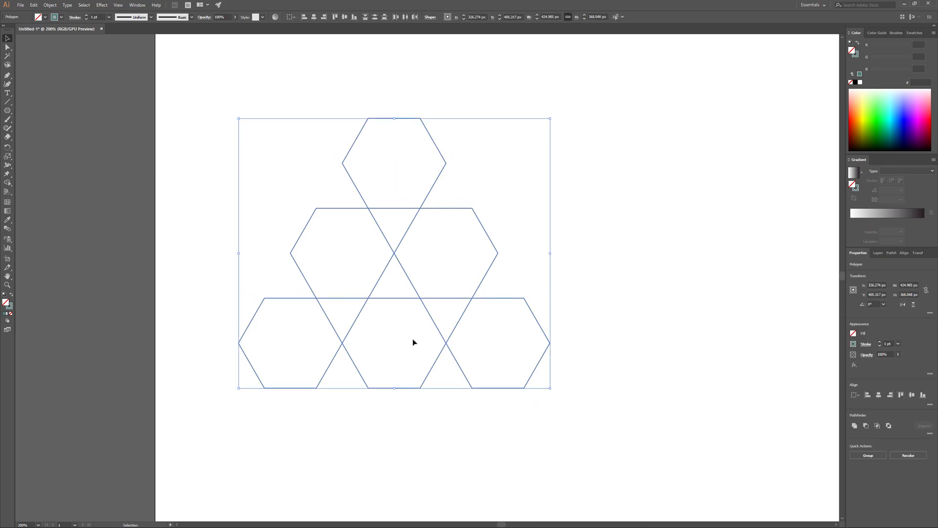
right_click(405, 298)
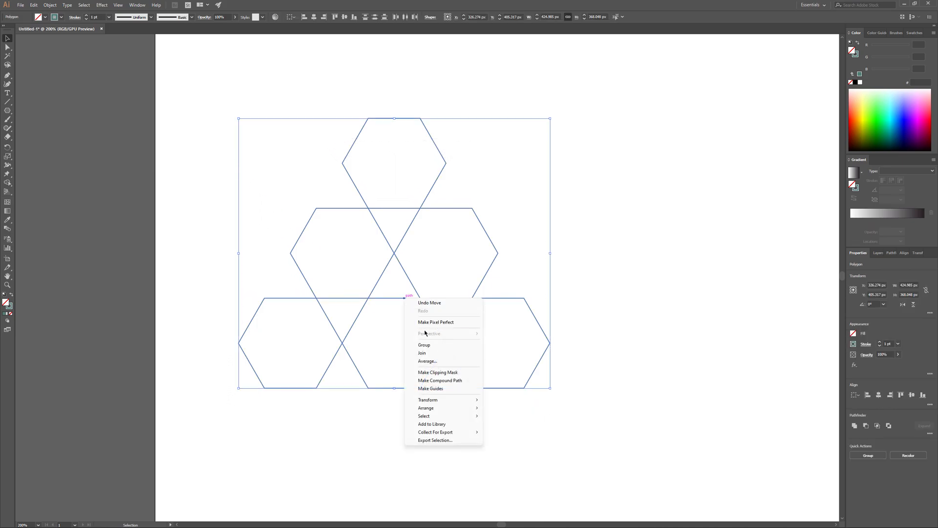
left_click(468, 348)
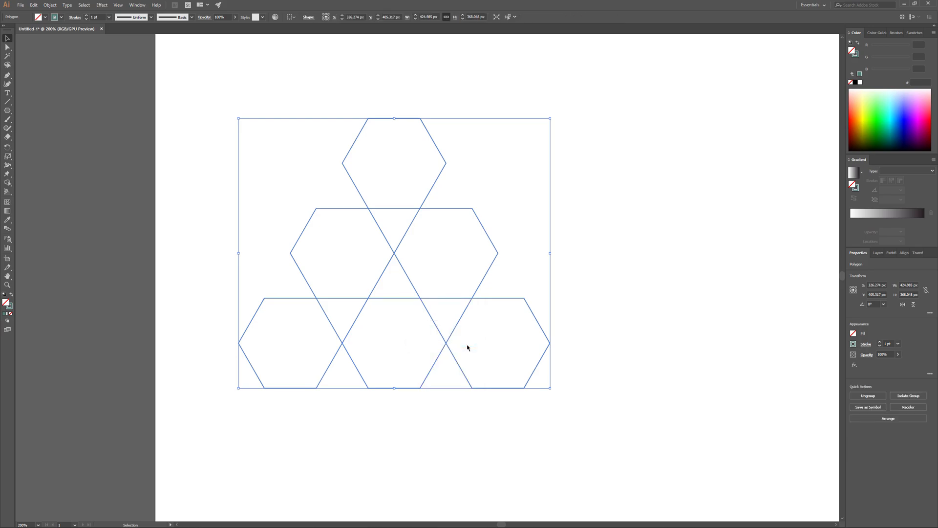
Step: Turn an in-place copy of the hexagon group into inscribed circles by rounding all its corners to about 61.34 px
key("a")
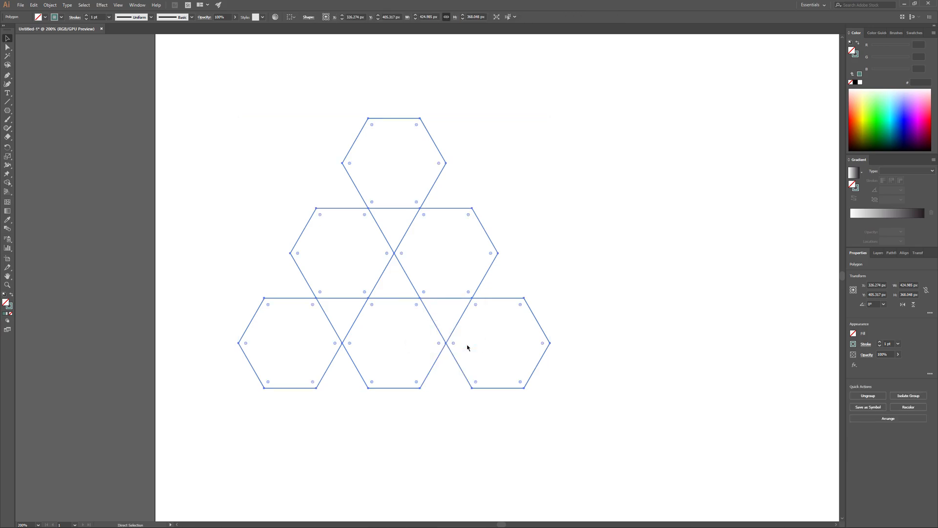
key("v")
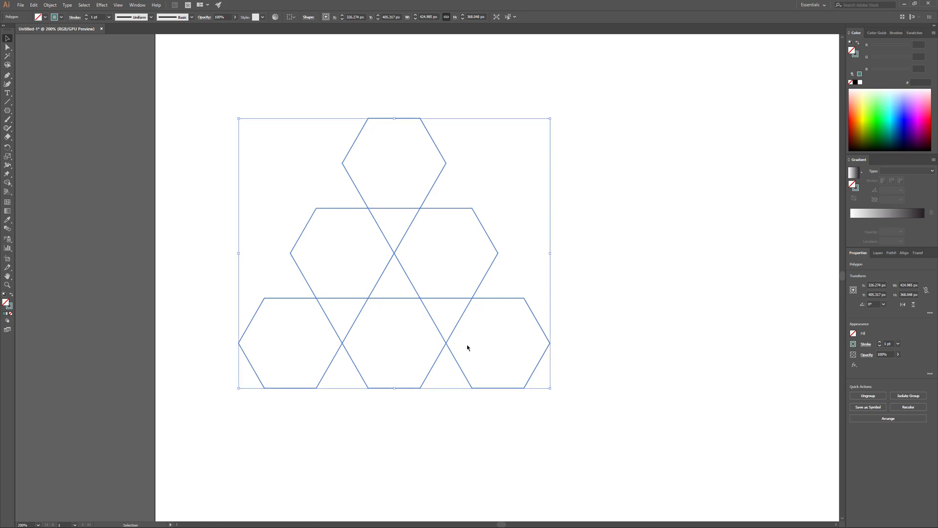
key("a")
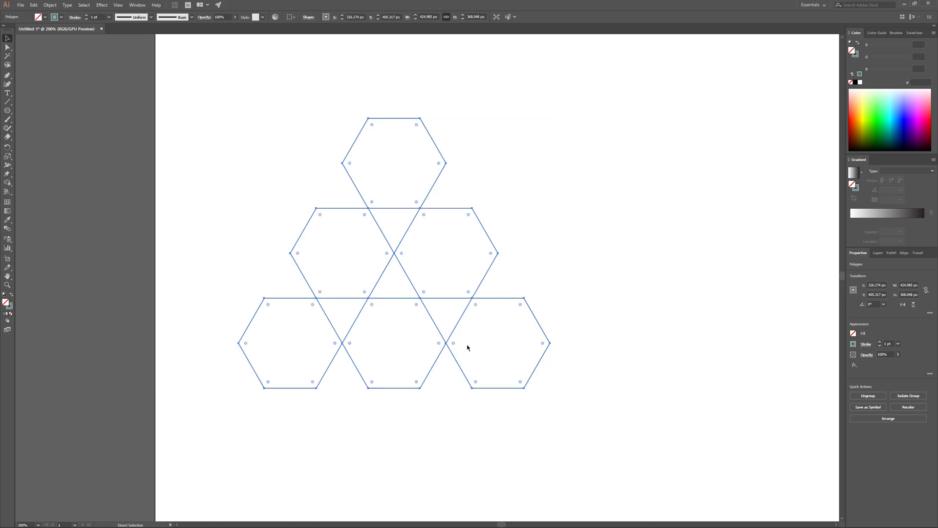
key("v")
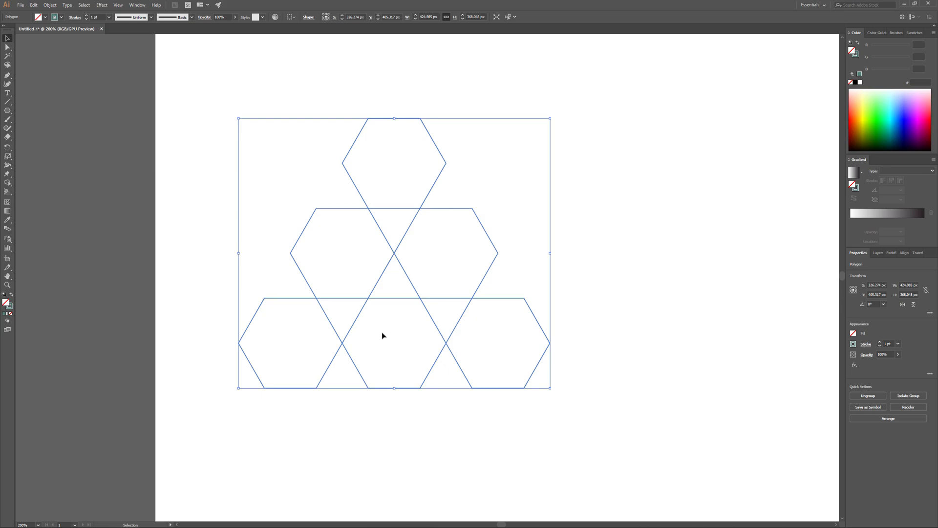
left_click(7, 47)
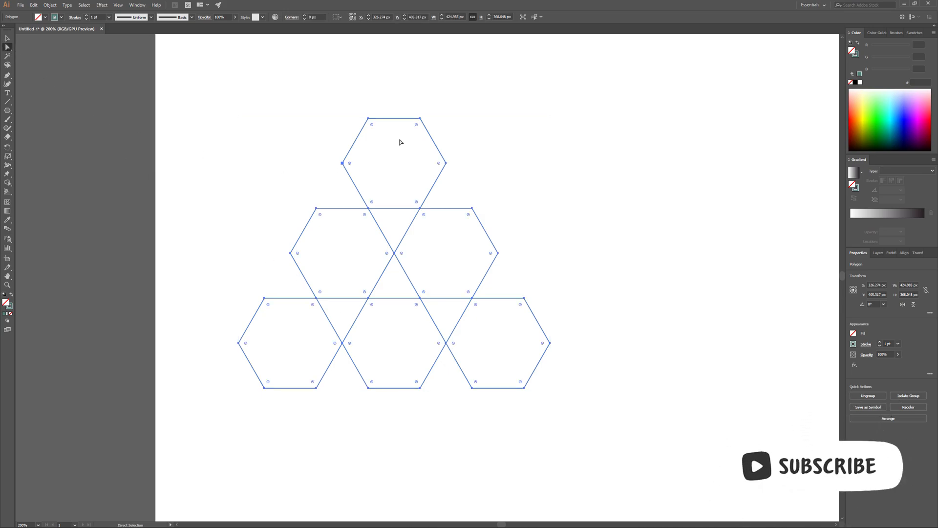
left_click_drag(416, 125, 360, 165)
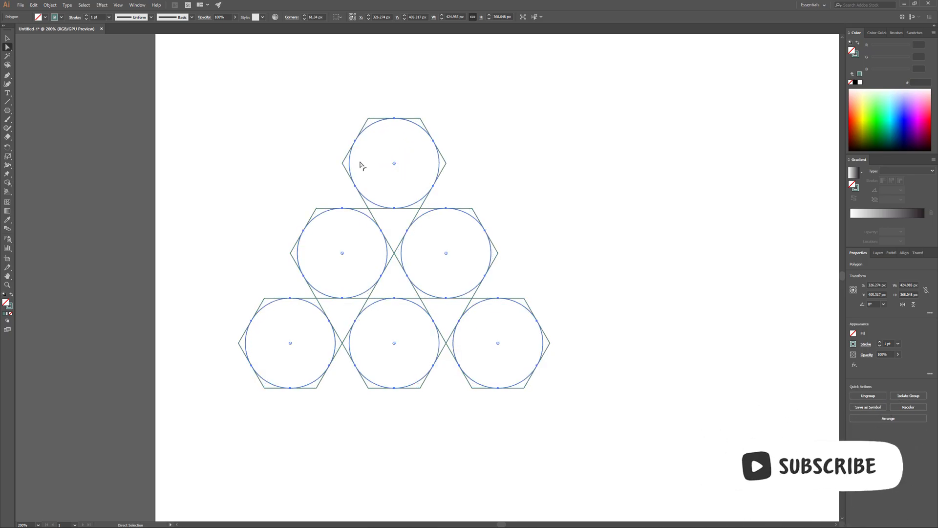
left_click(274, 151)
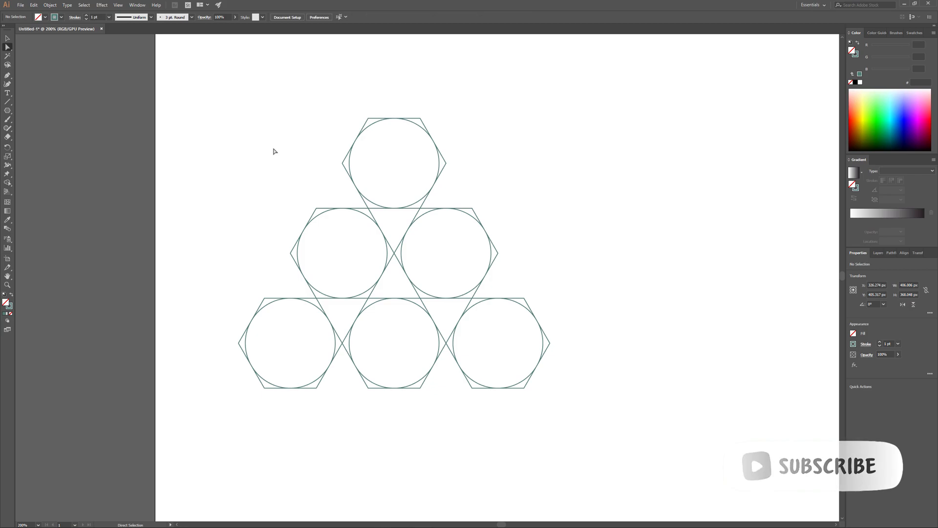
key("v")
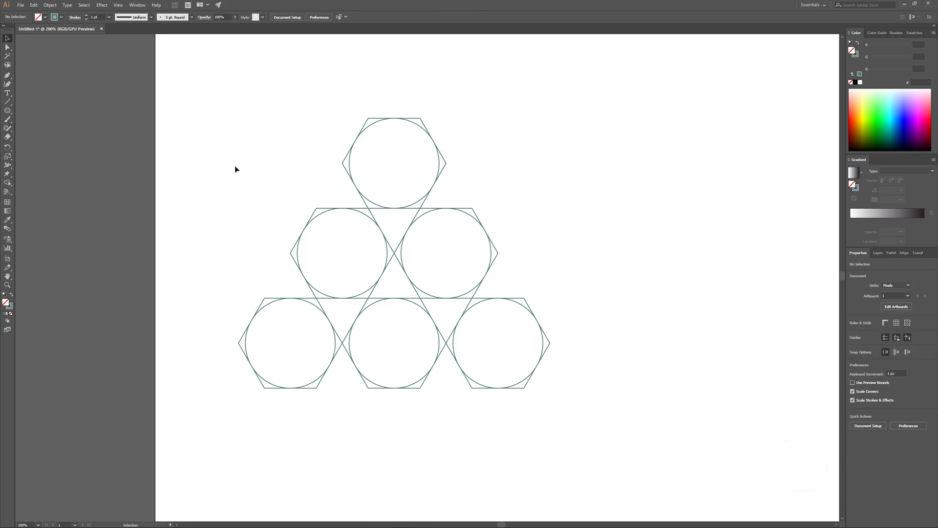
Step: Draw two straight Pen segments along the triangle's base, bridging the gaps between the three bottom-row hexagons
left_click(8, 76)
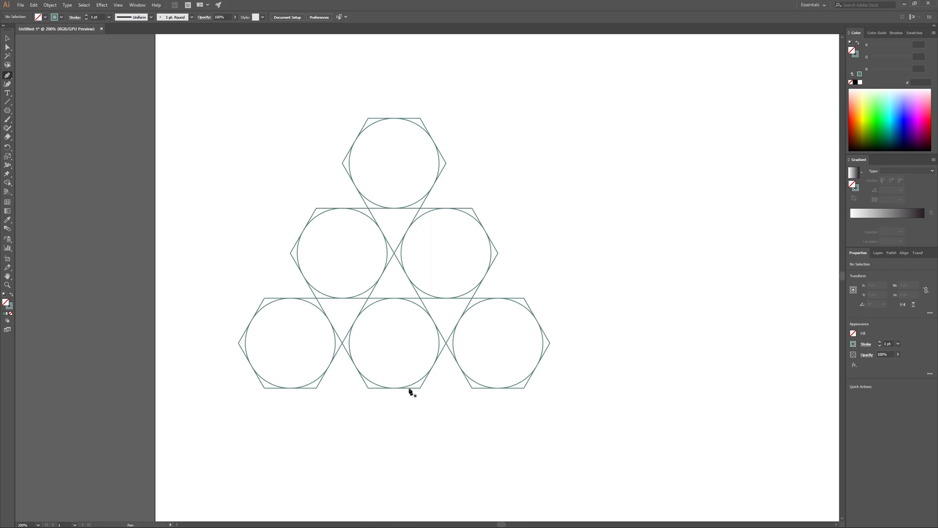
left_click(473, 388)
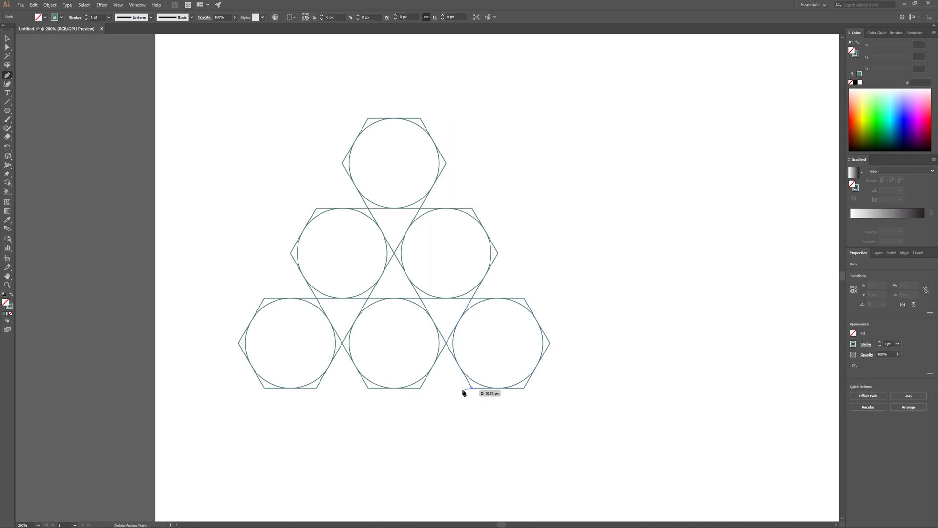
left_click(421, 388)
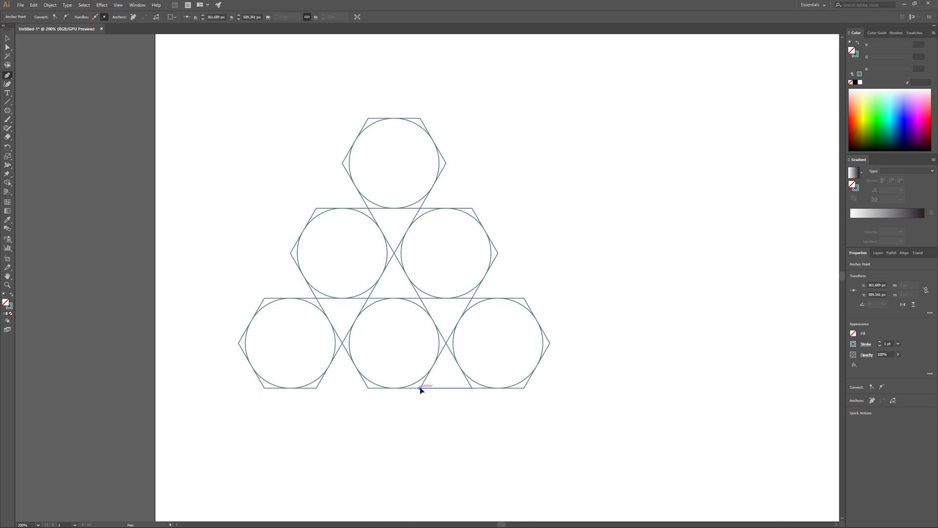
key("Escape")
left_click(369, 389)
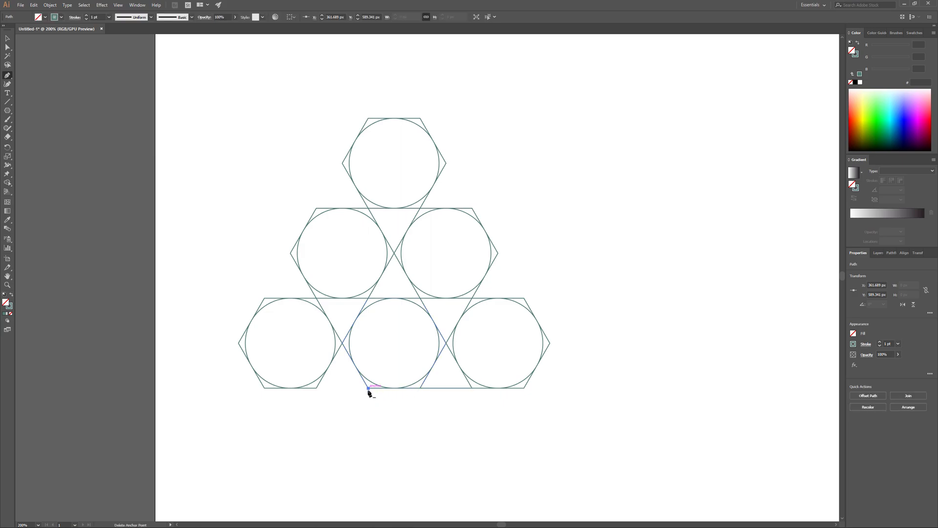
left_click(317, 389)
key("Escape")
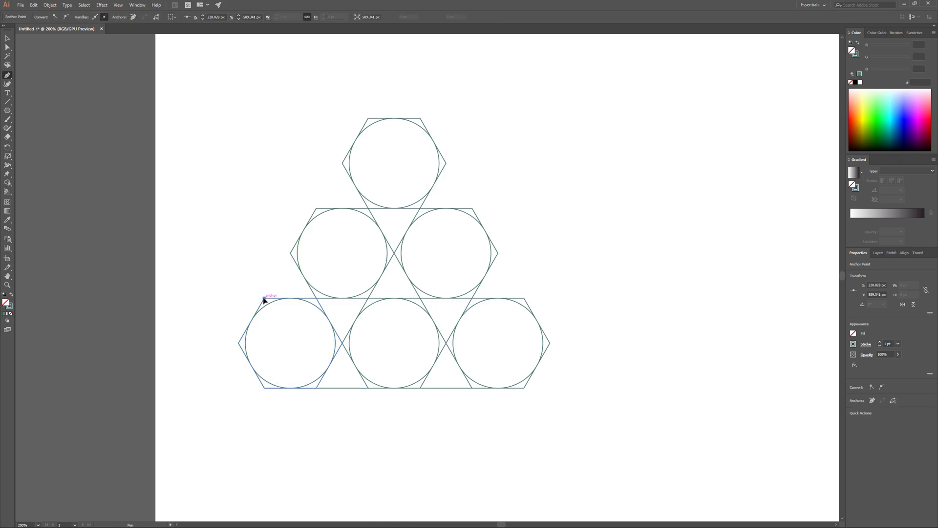
Step: Draw two separate Pen segments along the triangle's left side, joining the bottom, middle and top row hexagons
left_click(264, 299)
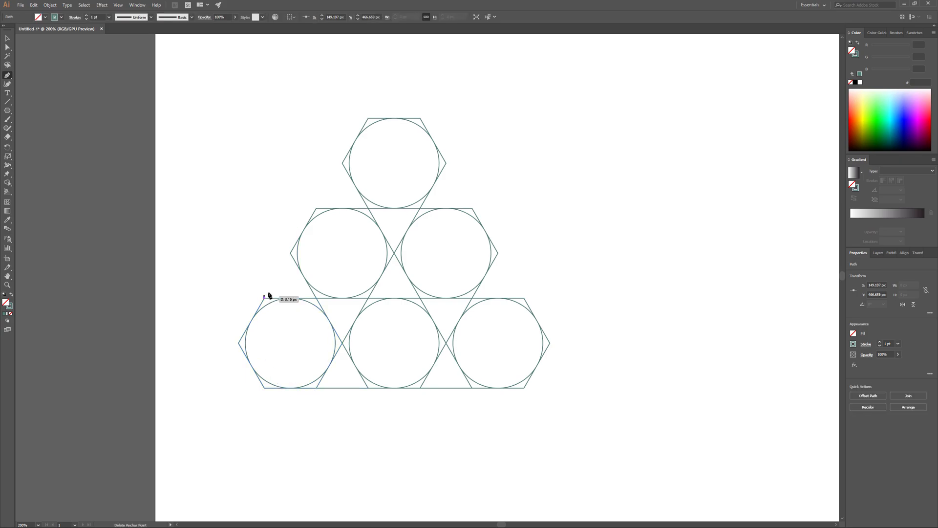
left_click(290, 253)
key("Escape")
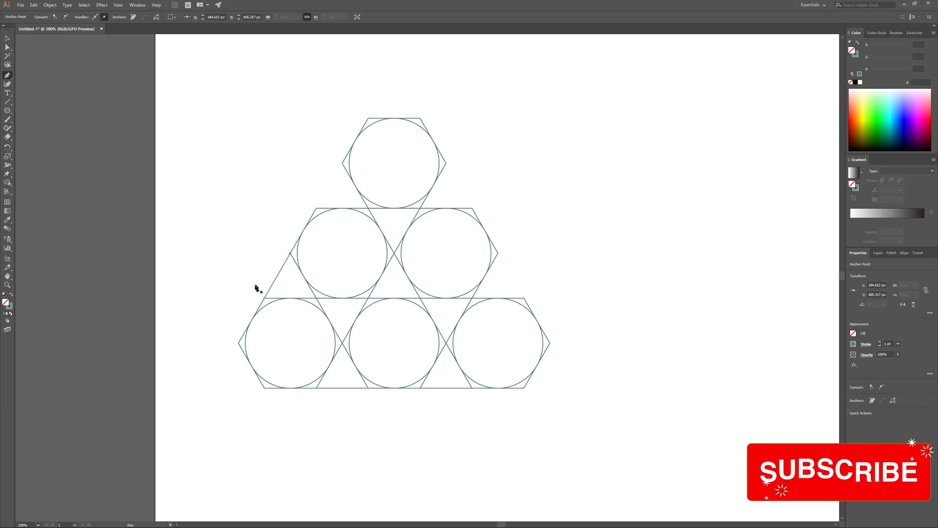
left_click(315, 210)
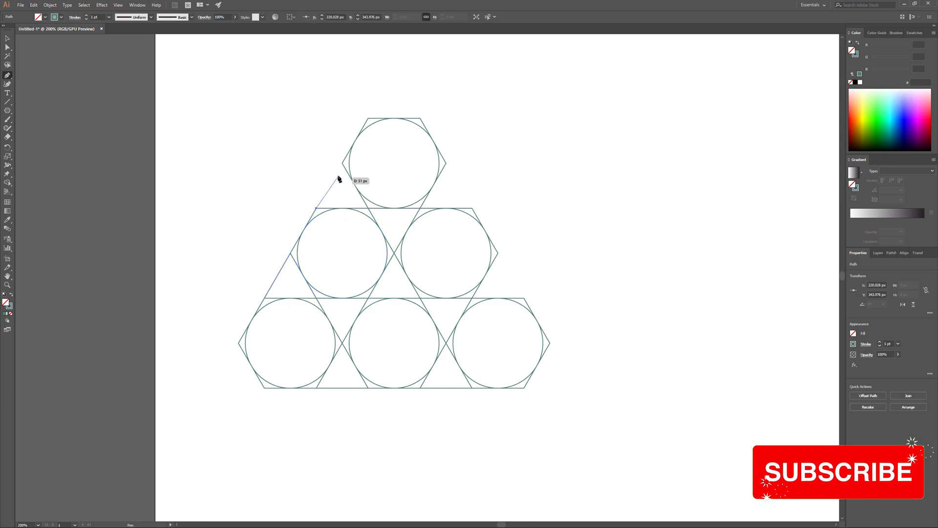
left_click(342, 163)
key("Escape")
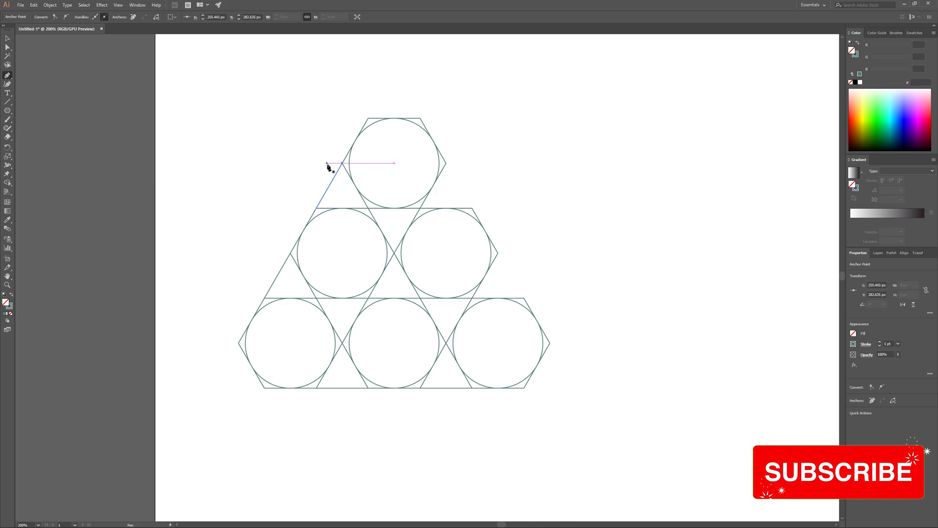
Step: Draw a Pen segment from the top hexagon's right corner to the upper-right corner of the middle row's right hexagon
left_click(445, 163)
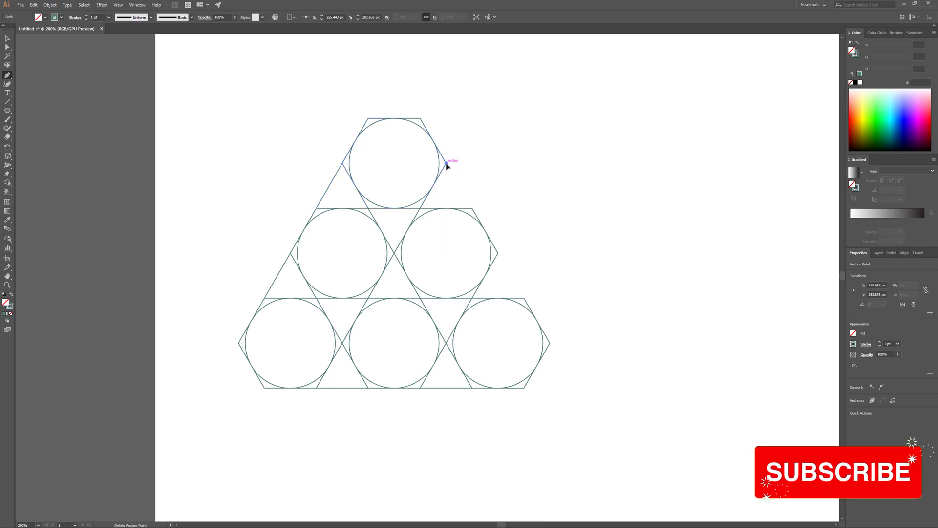
left_click(472, 209)
key("Escape")
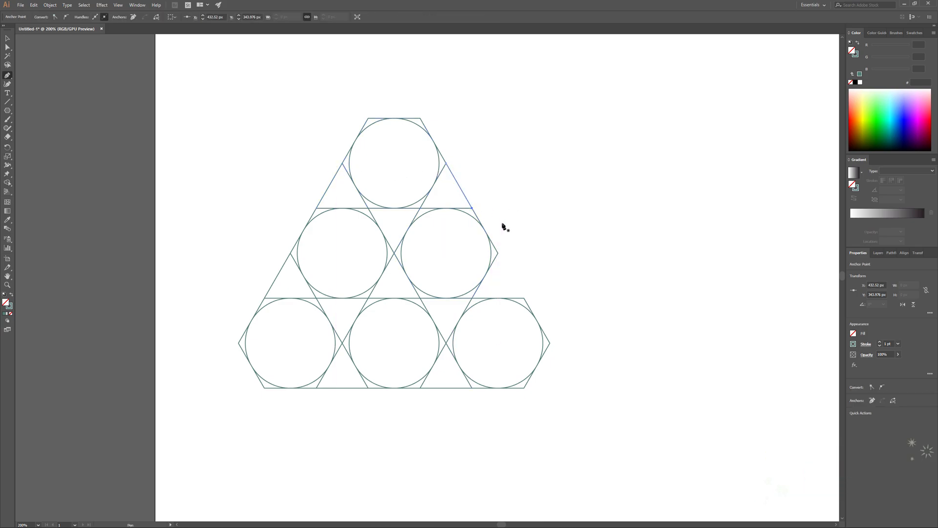
Step: Draw a Pen segment from the middle row's right hexagon's right corner to the upper-right corner of the bottom row's right hexagon
left_click(498, 253)
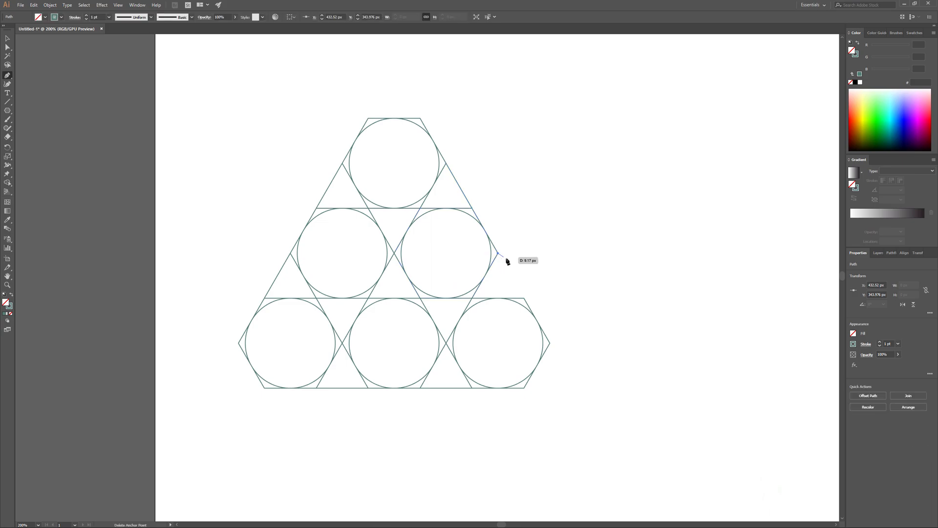
left_click(524, 297)
key("Escape")
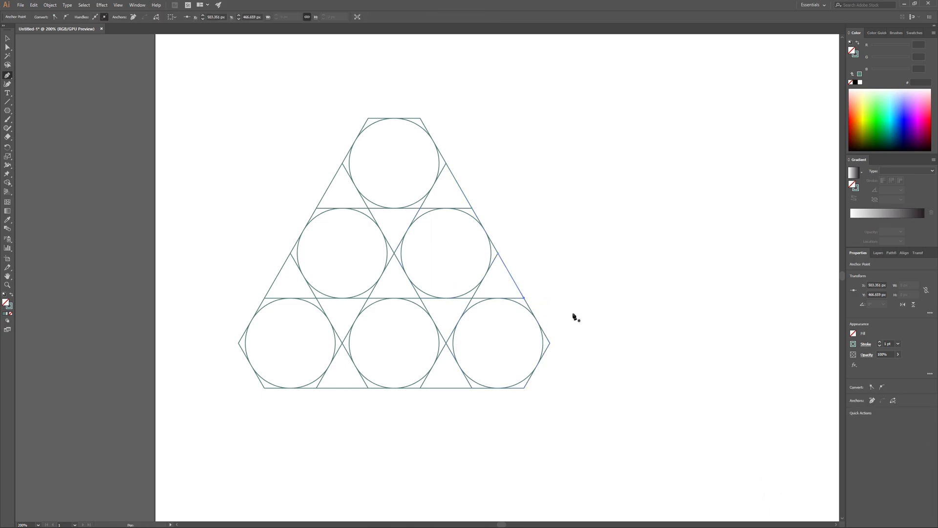
Step: Select all the artwork and remove the hexagon corners outside the circles at the triangle's three tips with the Shape Builder
key("v")
left_click_drag(548, 406, 232, 106)
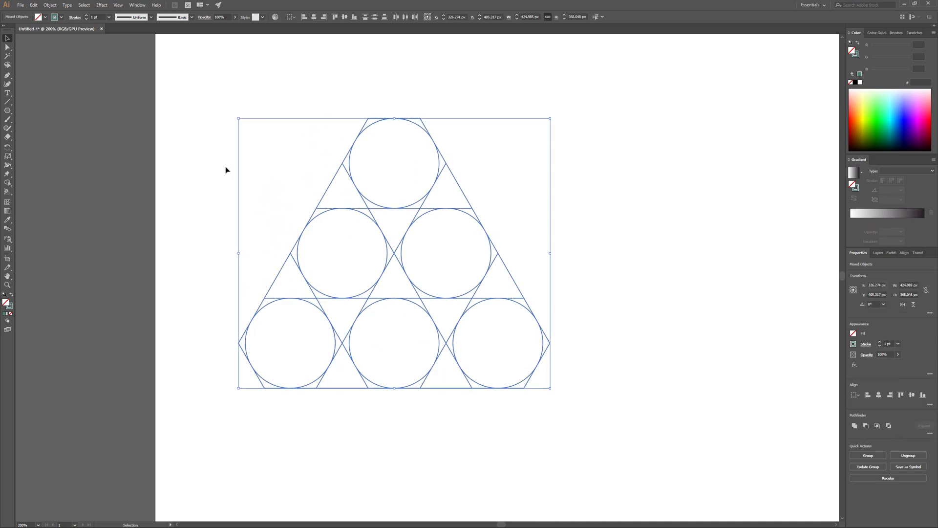
left_click(8, 183)
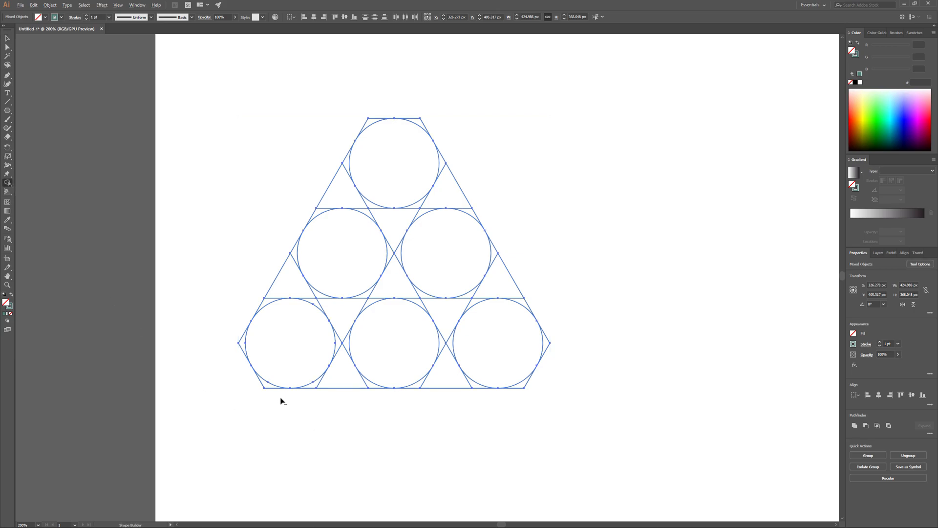
left_click(243, 342, "alt")
left_click(520, 388, "alt")
left_click(545, 343, "alt")
left_click(423, 122, "alt")
left_click(369, 122, "alt")
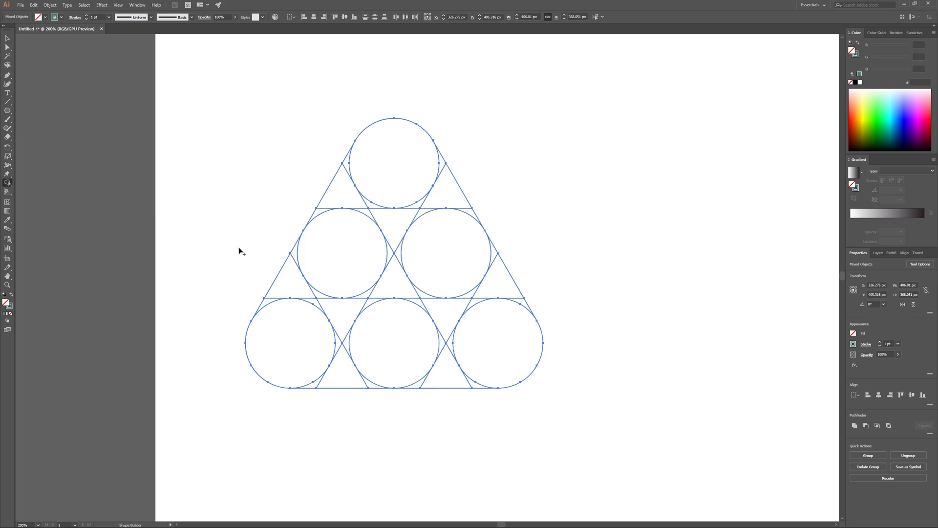
Step: Merge the bottom-left circle with the regions above it into a teardrop, and the bottom-right circle with the regions on its left
key("v")
key("shift+m")
mouse_move(293, 348)
left_mouse_down()
mouse_move(292, 259)
mouse_move(305, 306)
mouse_move(291, 335)
left_mouse_up()
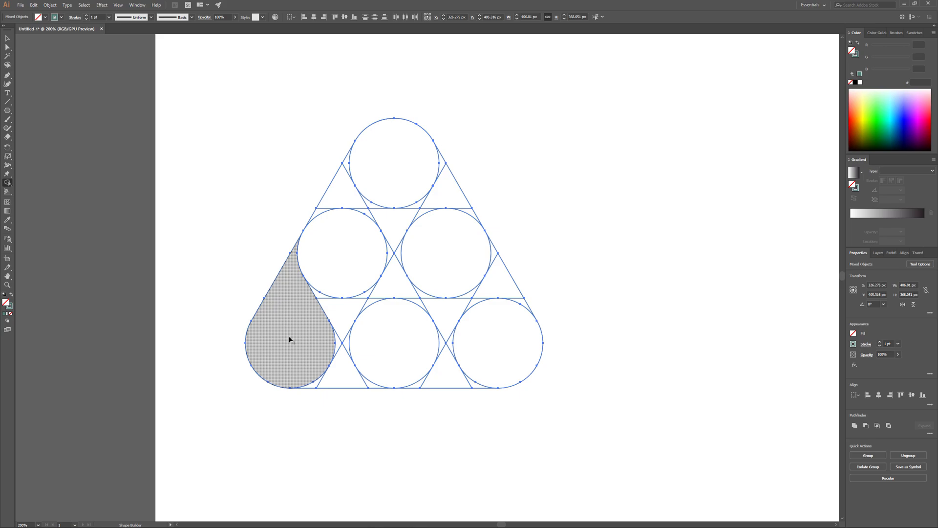
mouse_move(475, 383)
left_mouse_down()
mouse_move(422, 385)
mouse_move(454, 343)
left_mouse_up()
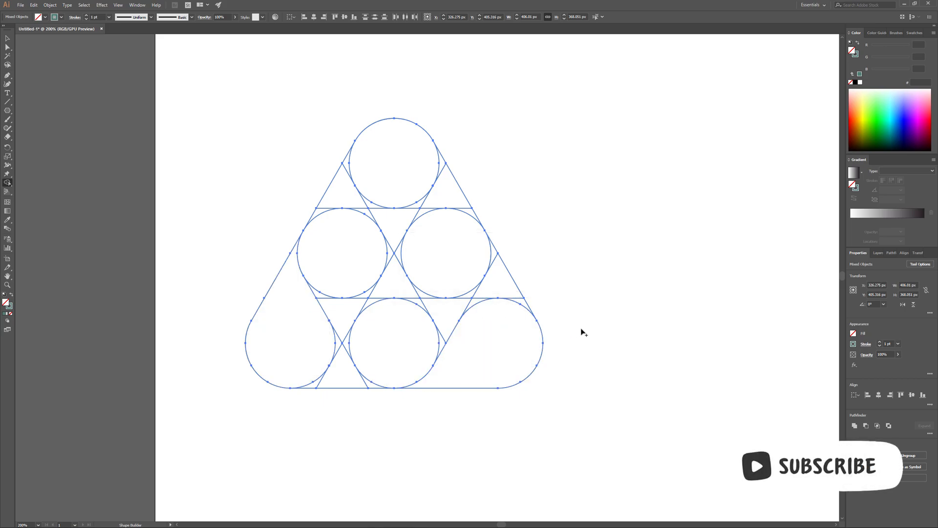
Step: Merge the middle row's right circle with its surrounding regions, and the top circle with the regions beside and below it
mouse_move(525, 307)
left_mouse_down()
mouse_move(487, 251)
mouse_move(438, 250)
left_mouse_up()
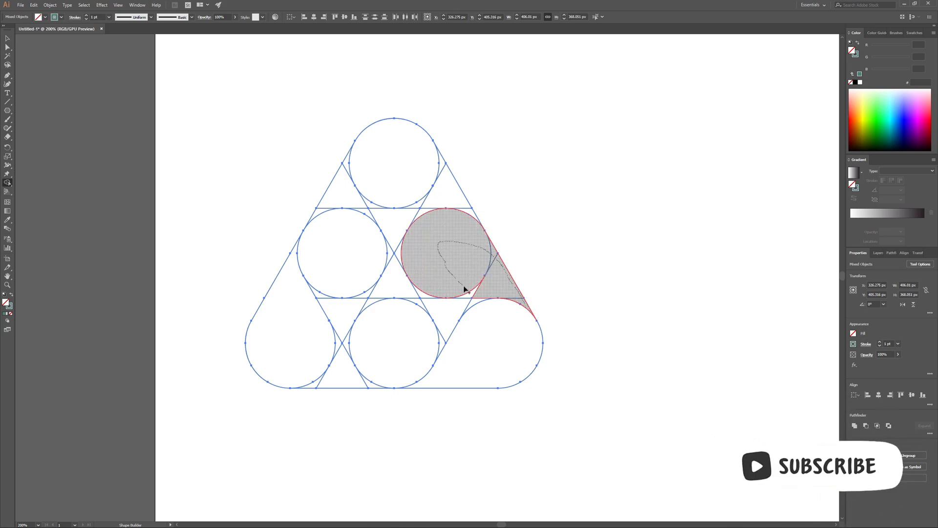
mouse_move(472, 296)
left_mouse_down()
mouse_move(445, 342)
mouse_move(472, 302)
mouse_move(431, 296)
mouse_move(413, 261)
left_mouse_up()
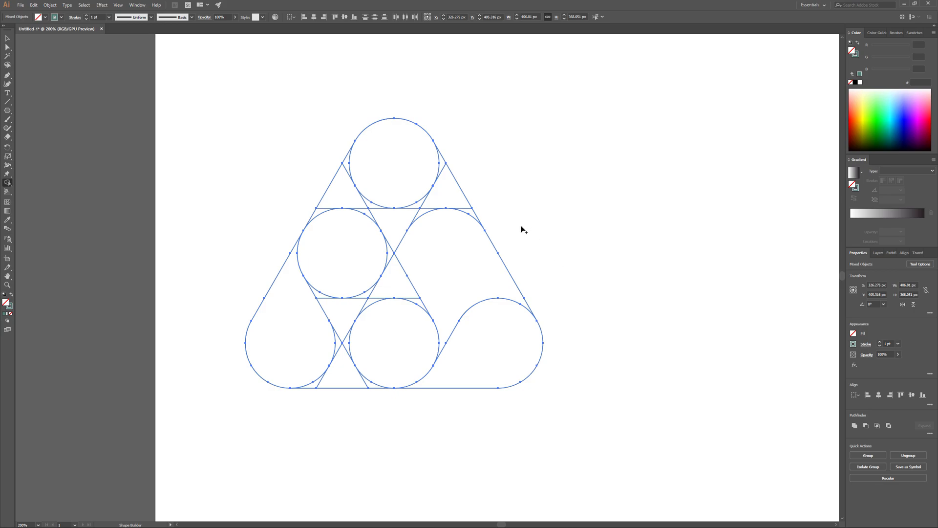
mouse_move(472, 210)
left_mouse_down()
mouse_move(444, 170)
mouse_move(408, 152)
mouse_move(403, 170)
mouse_move(420, 202)
mouse_move(400, 191)
mouse_move(391, 216)
mouse_move(416, 209)
mouse_move(395, 201)
left_mouse_up()
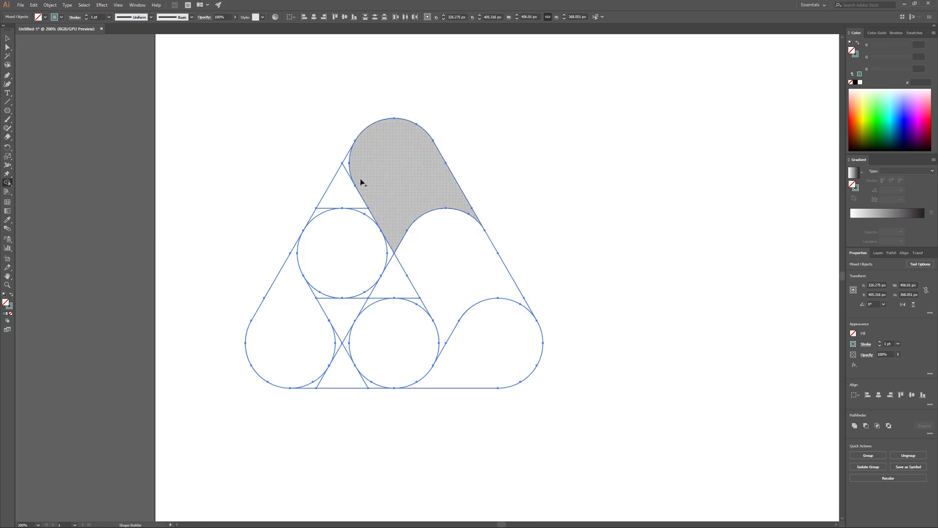
Step: Merge the middle row's left circle with its surrounding regions, and the bottom-middle circle with the remaining pieces around it
mouse_move(340, 193)
left_mouse_down()
mouse_move(361, 211)
mouse_move(330, 210)
mouse_move(334, 221)
mouse_move(388, 253)
mouse_move(367, 247)
mouse_move(327, 291)
mouse_move(339, 342)
left_mouse_up()
left_click_drag(355, 305, 364, 298)
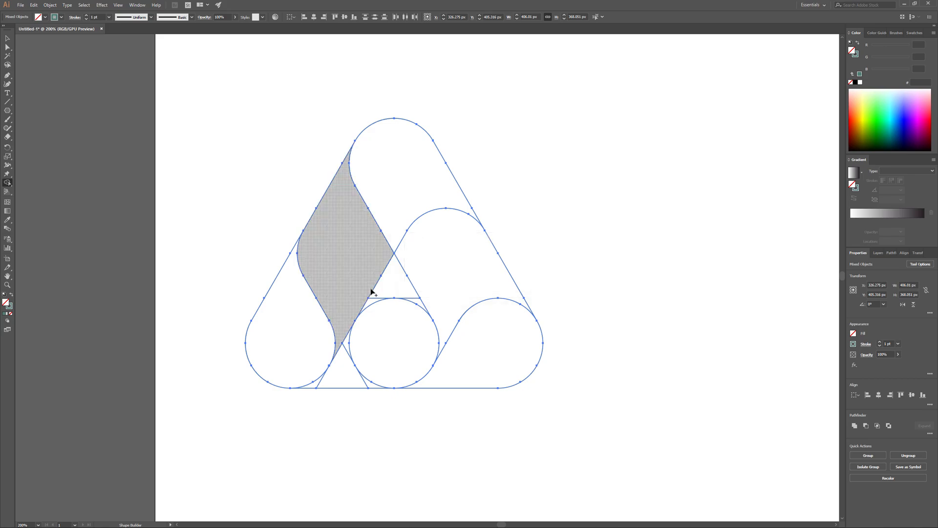
mouse_move(316, 387)
left_mouse_down()
mouse_move(363, 383)
mouse_move(365, 345)
left_mouse_up()
mouse_move(365, 339)
left_mouse_down()
mouse_move(375, 302)
mouse_move(405, 298)
left_mouse_up()
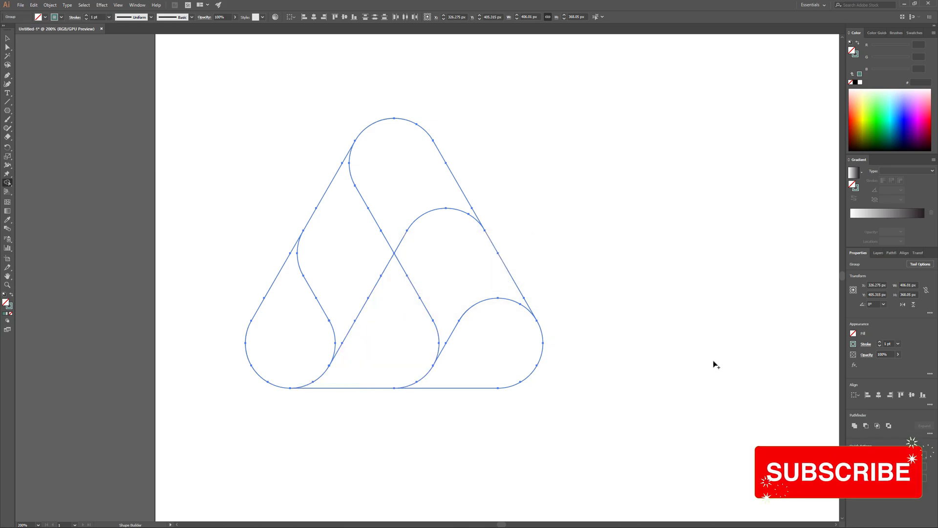
Step: Ungroup the merged logo shapes and check that each one can be selected separately
key("v")
left_click(509, 395)
left_click_drag(509, 395, 203, 105)
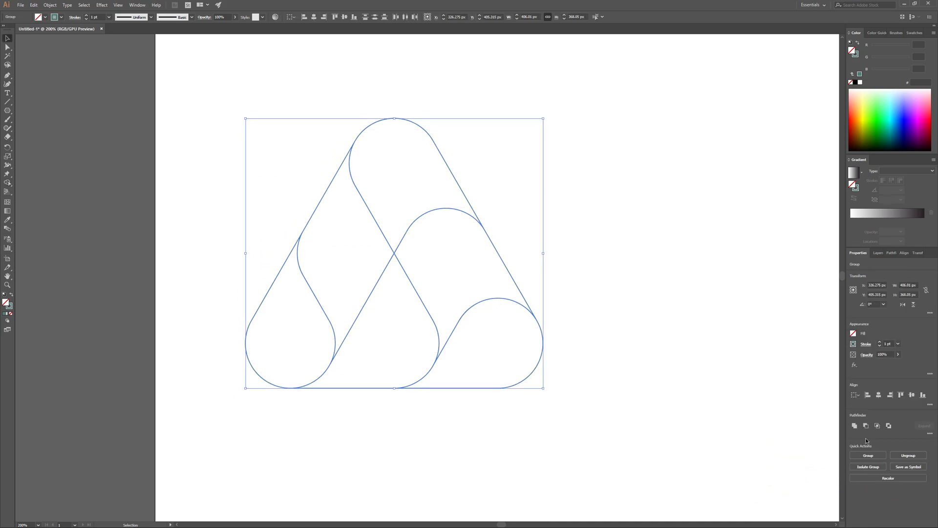
left_click(909, 455)
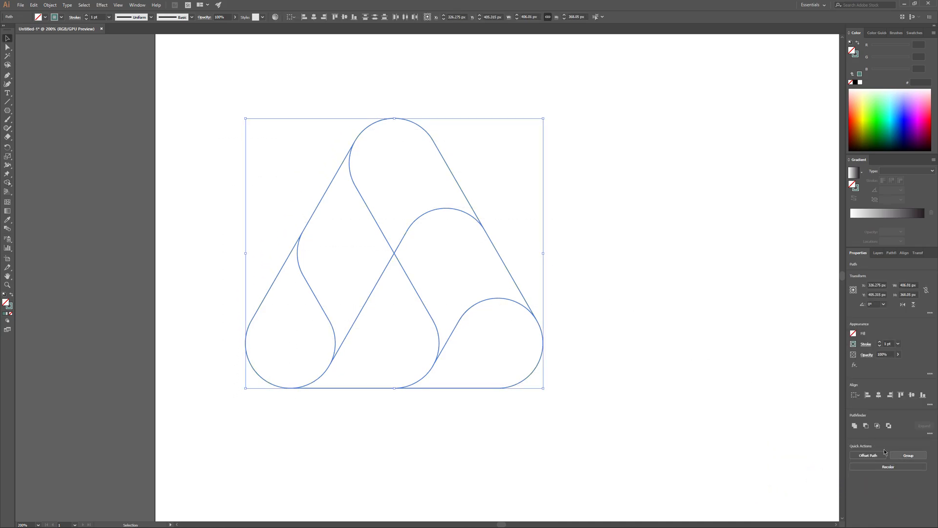
left_click(605, 342)
left_click(493, 300)
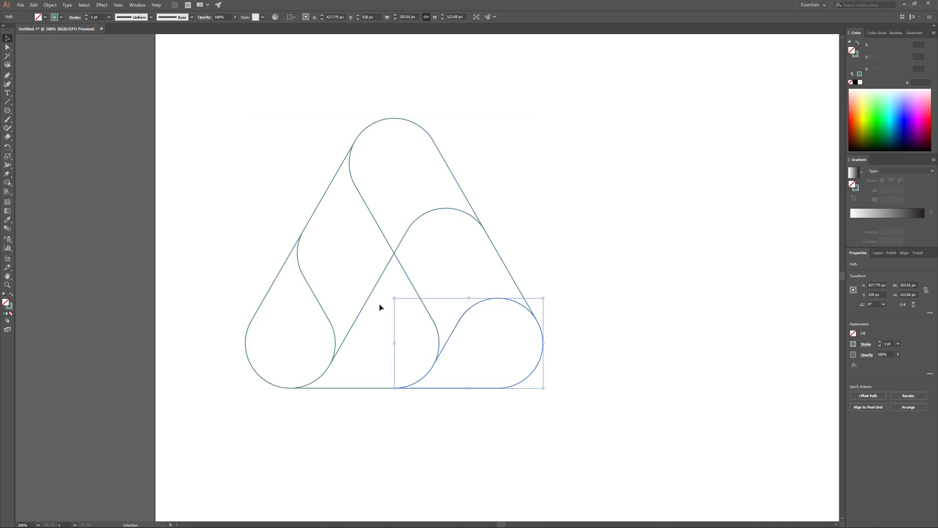
left_click(366, 303)
left_click(273, 292)
left_click(573, 302)
Step: Rotate the whole logo 90° clockwise so that its apex points right
left_click_drag(561, 398, 189, 98)
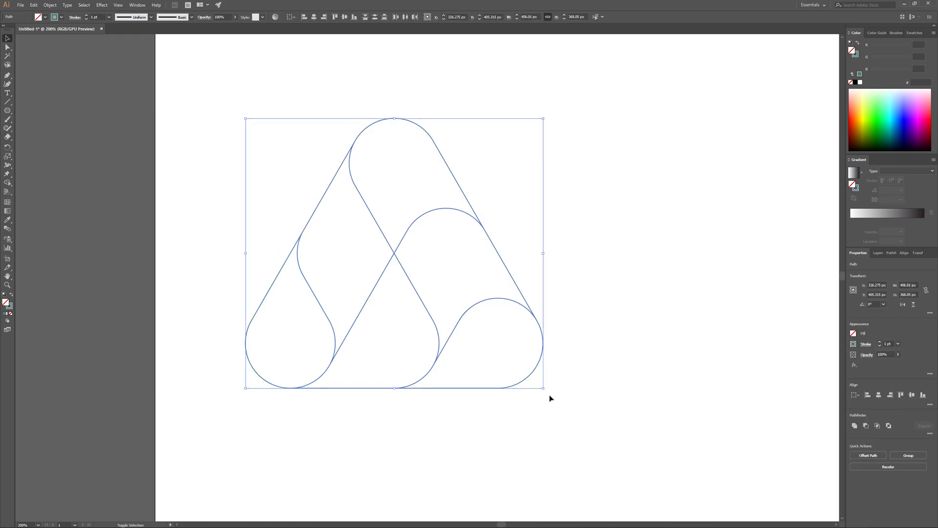
left_click_drag(545, 393, 309, 374)
left_click(649, 348)
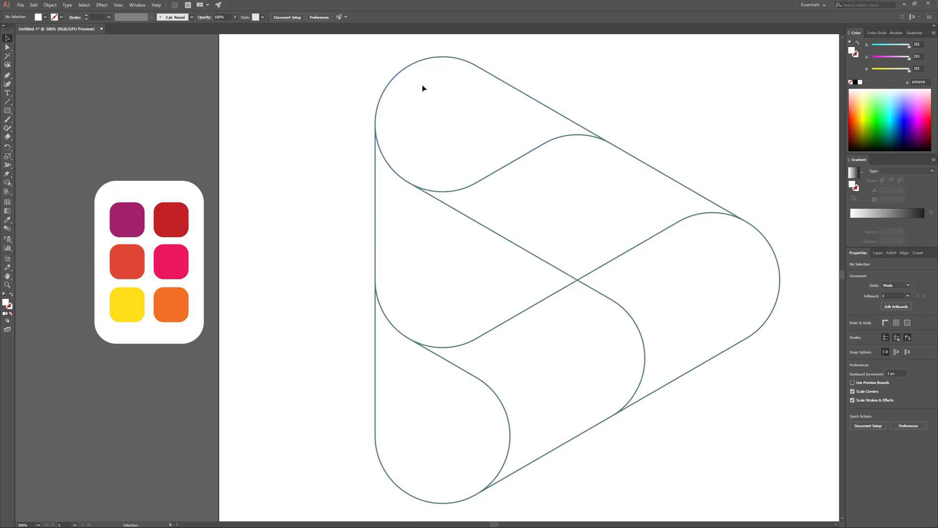
Step: Fill the upper-left teardrop with the palette's purple and the shape directly below it with the red-orange, using the Eyedropper
left_click(457, 60)
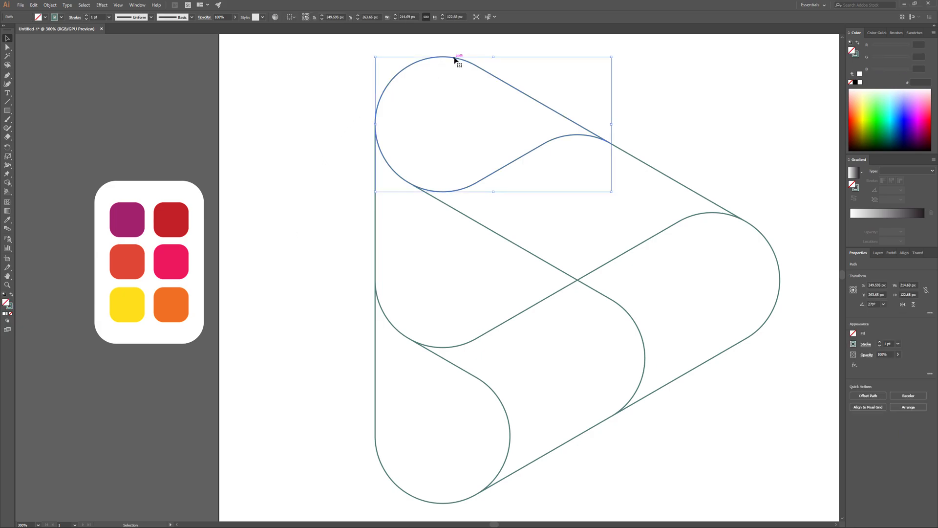
key("i")
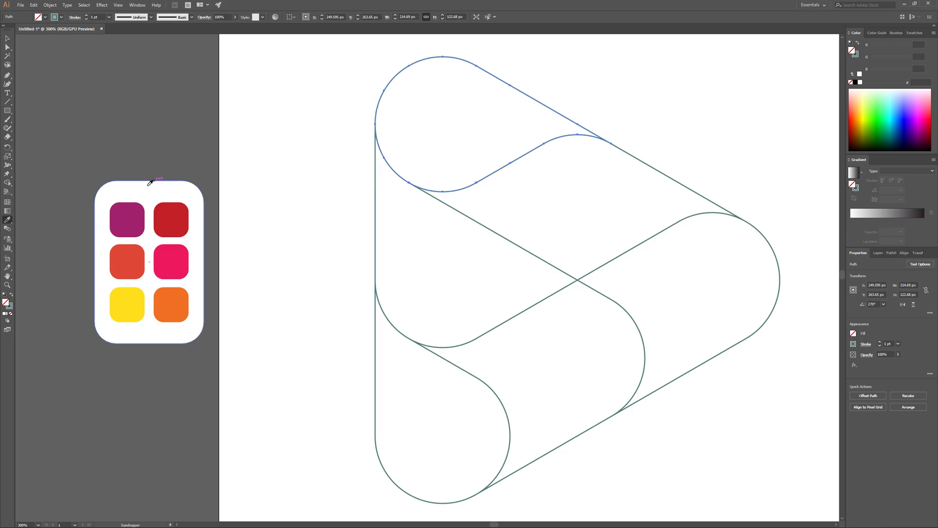
left_click(133, 212)
key("v")
left_click(376, 233)
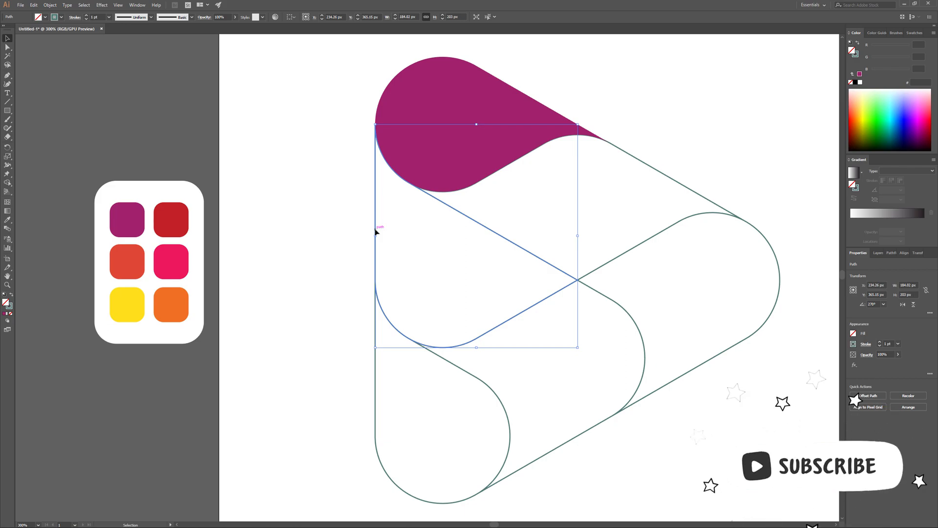
key("i")
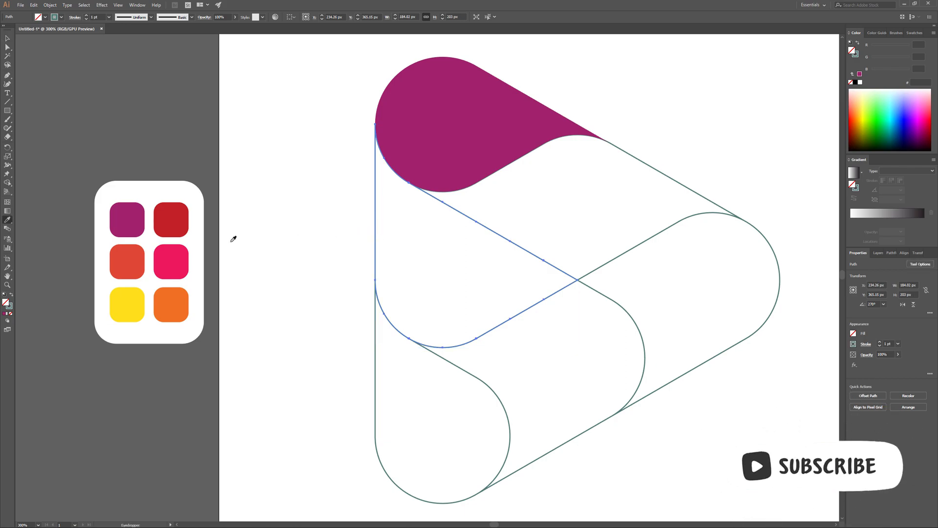
left_click(135, 257)
key("v")
Step: Fill the lower-left teardrop with the palette's yellow and the band to its right with the orange
left_click(376, 369)
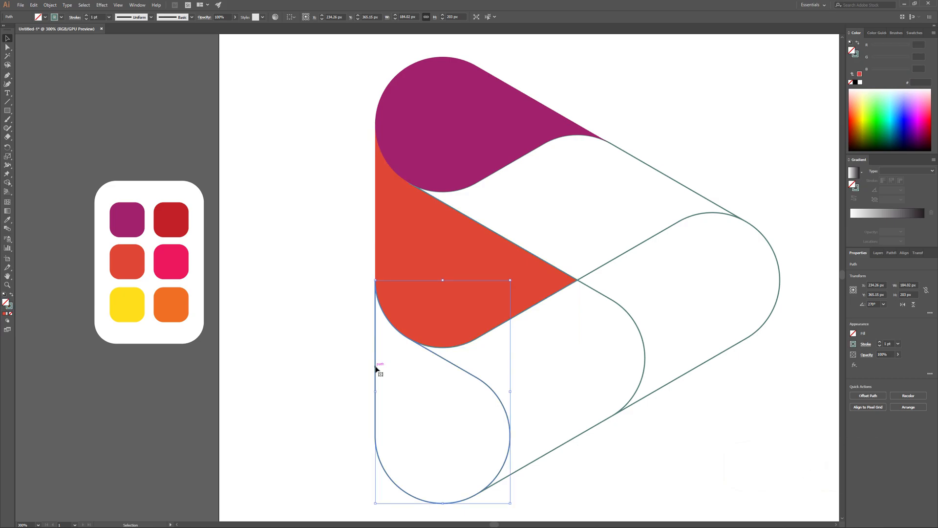
key("i")
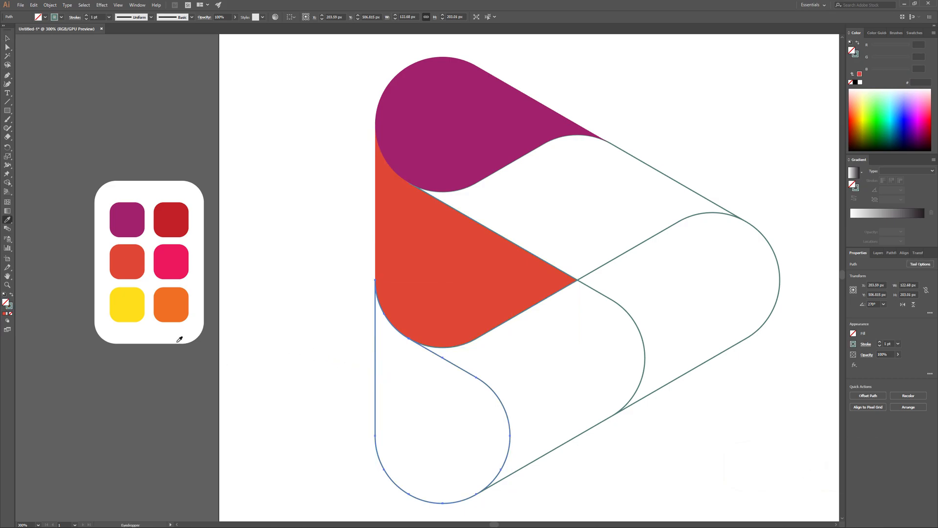
left_click(138, 302)
key("v")
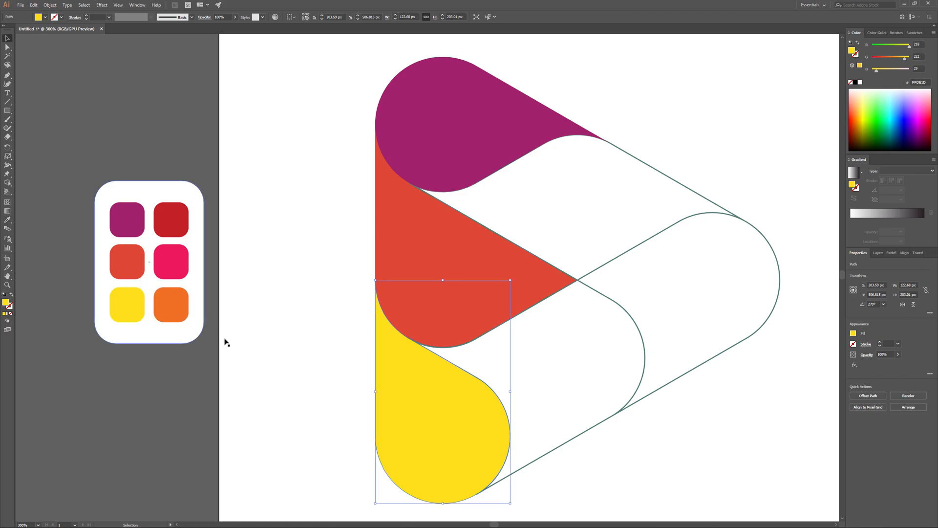
left_click(543, 457)
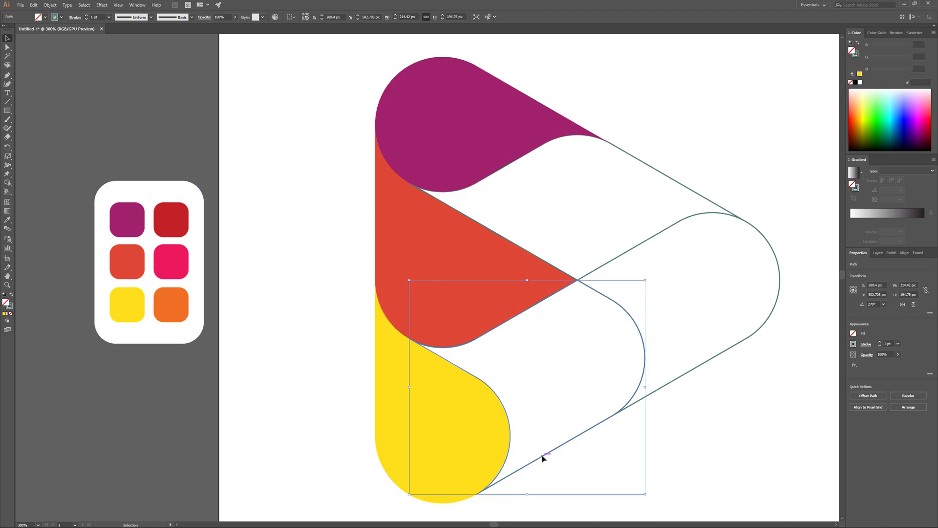
key("i")
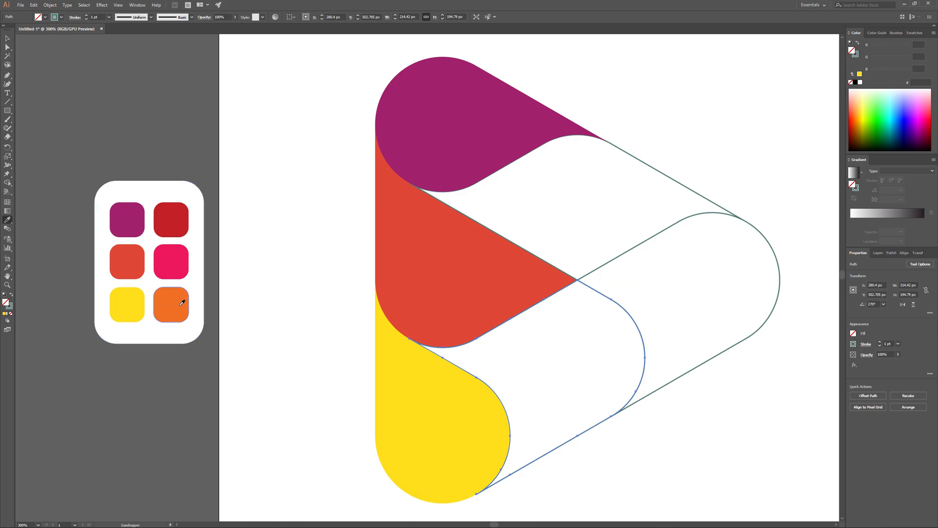
left_click(182, 303)
key("v")
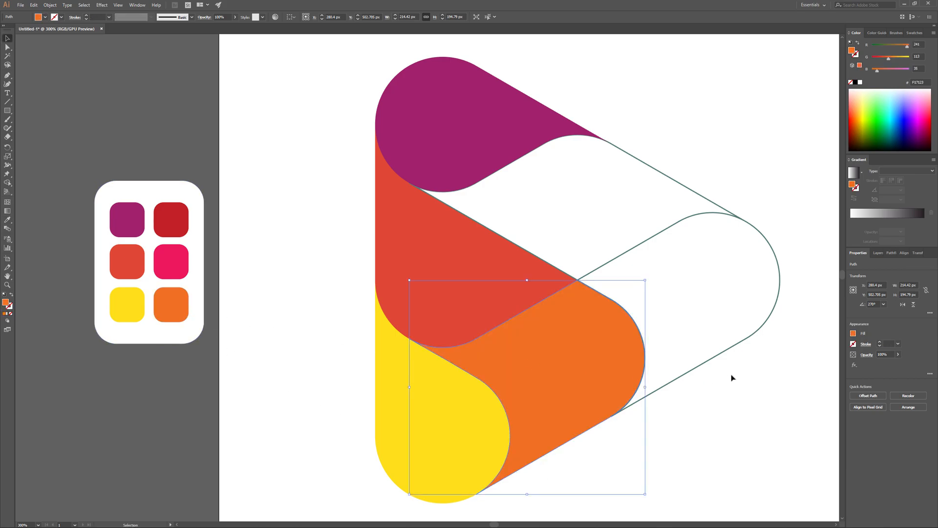
Step: Fill the logo's rightmost shape with the palette's pink and the remaining upper band with the dark red
left_click(728, 351)
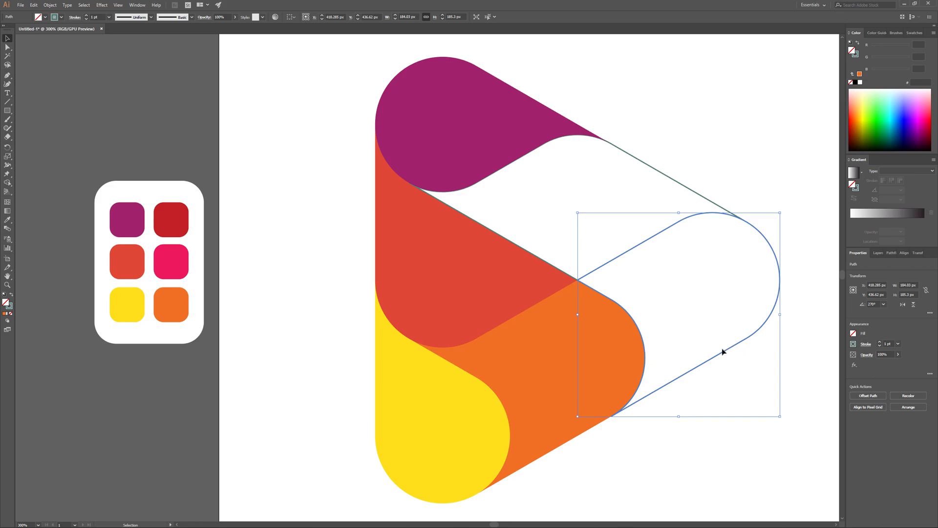
key("i")
left_click(182, 260)
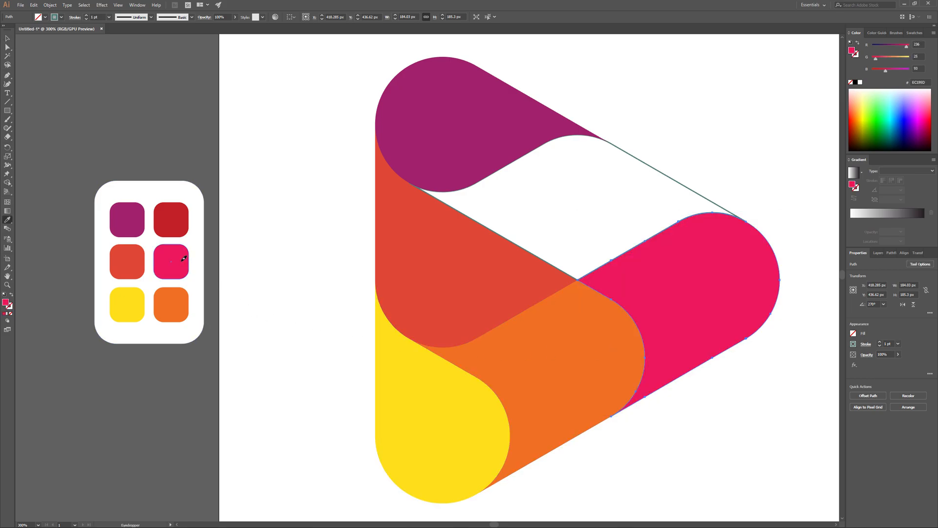
key("v")
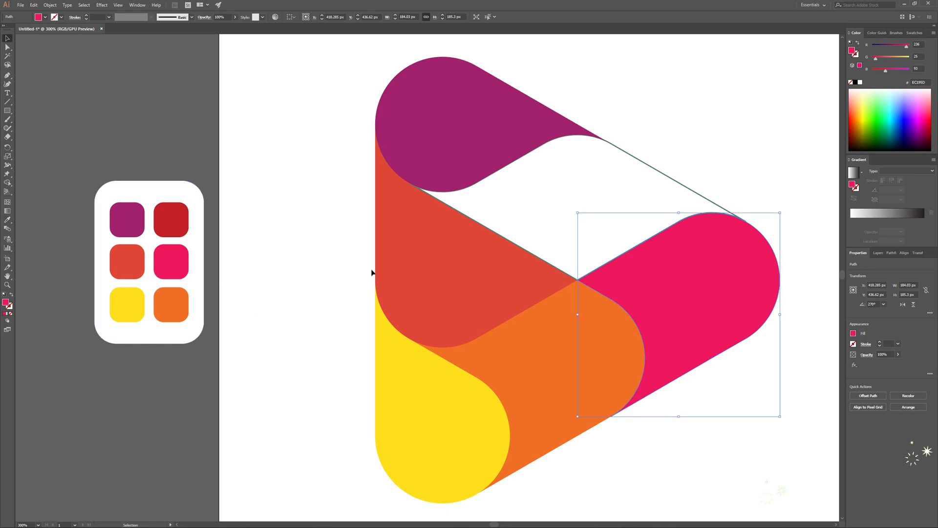
left_click(660, 173)
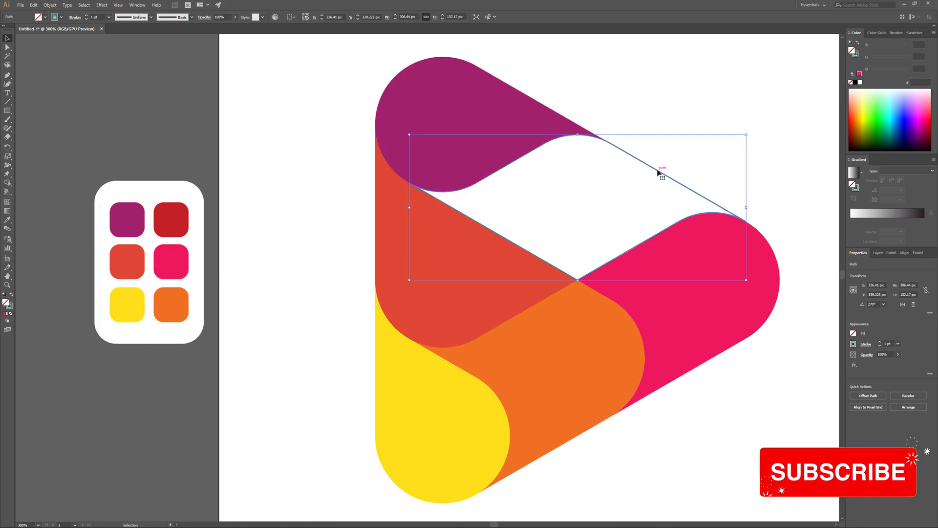
key("i")
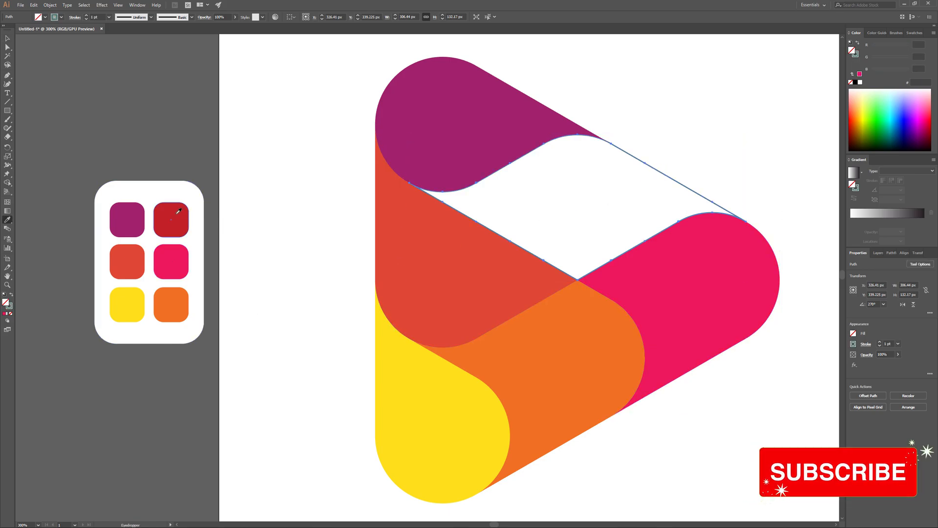
left_click(171, 220)
left_click_drag(342, 239, 217, 229)
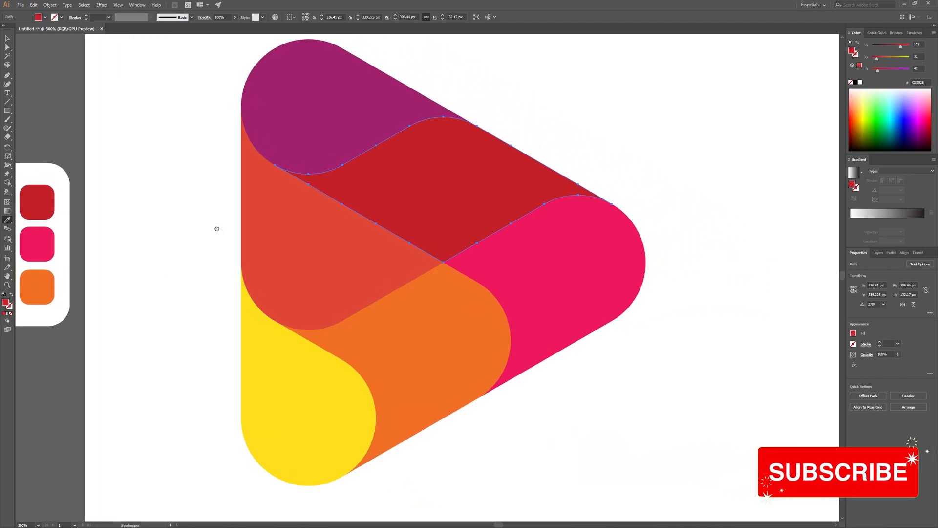
key("v")
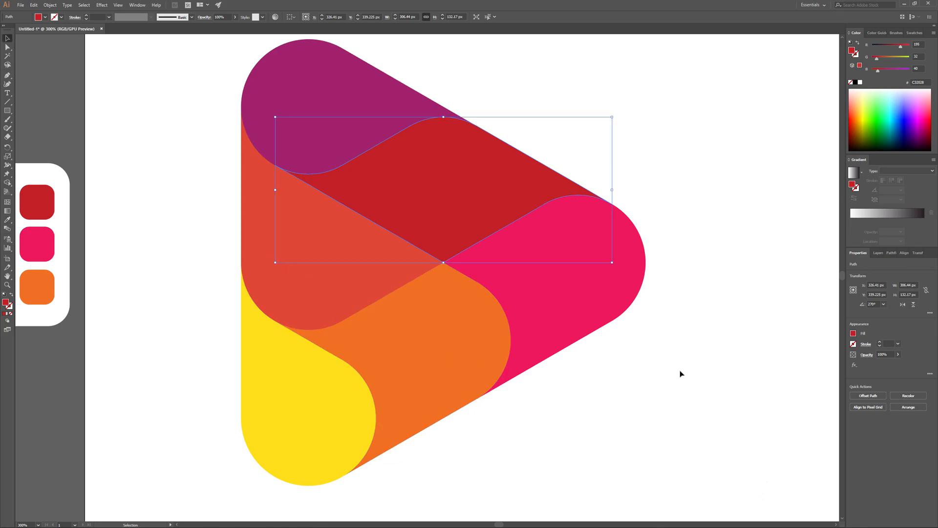
left_click(696, 366)
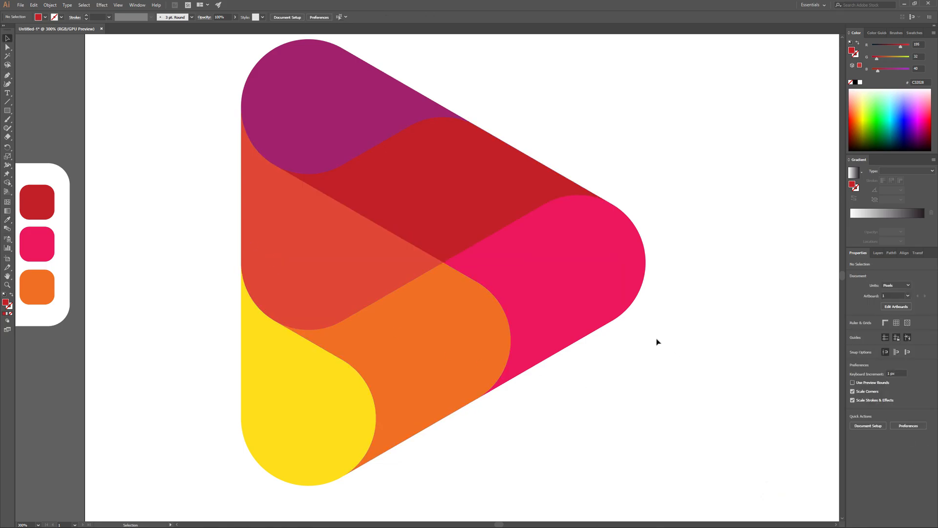
Step: Move the whole coloured logo toward the artboard's middle and enlarge it proportionally about its centre
scroll(637, 324, "down", 1)
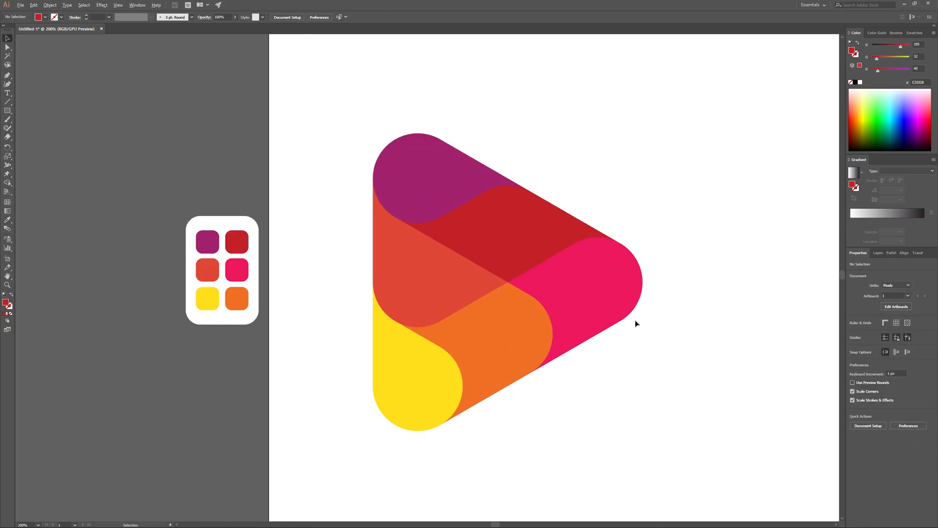
scroll(651, 332, "down", 1)
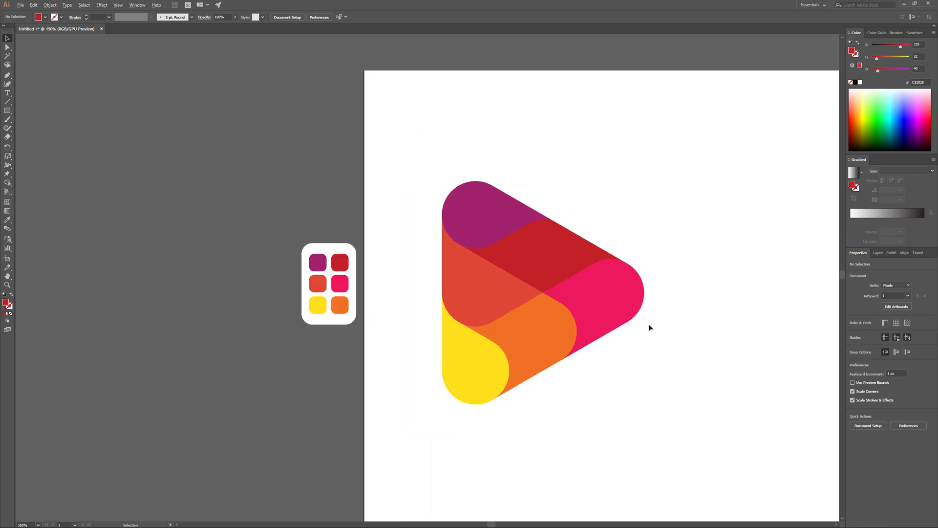
left_click_drag(661, 342, 503, 325)
left_click_drag(455, 418, 215, 150)
left_click_drag(407, 275, 492, 280)
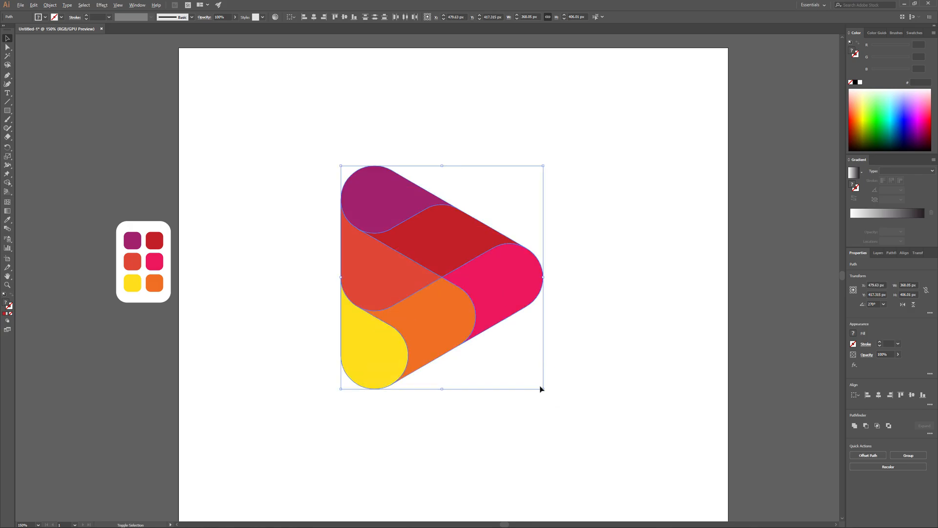
left_click_drag(544, 390, 639, 476)
left_click(664, 337)
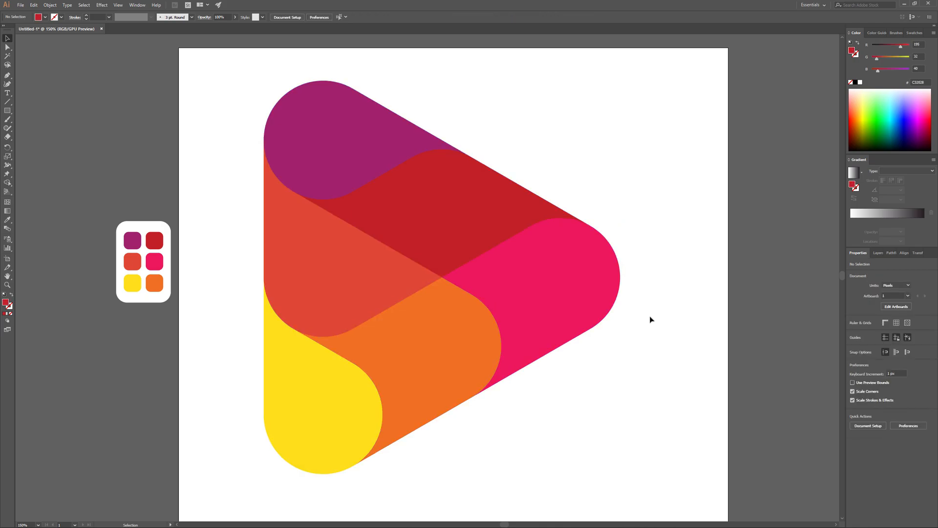
left_click_drag(650, 320, 659, 317)
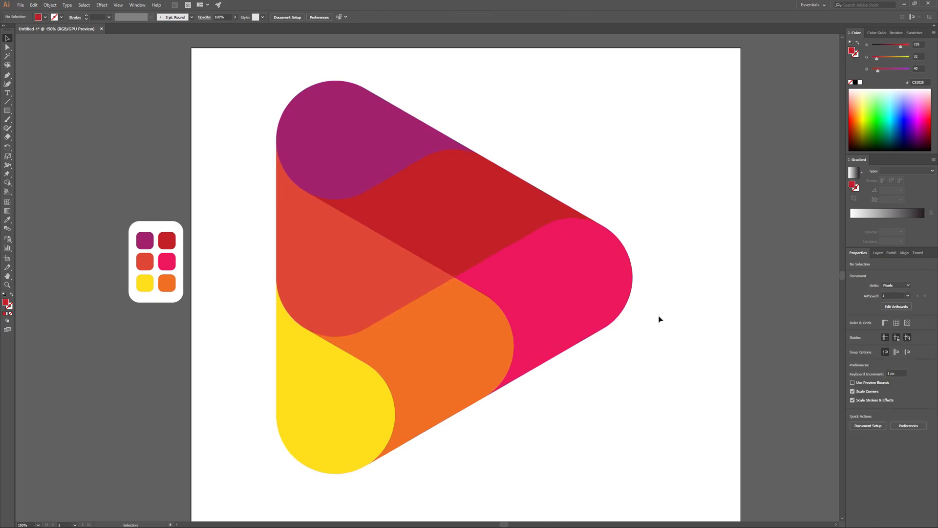